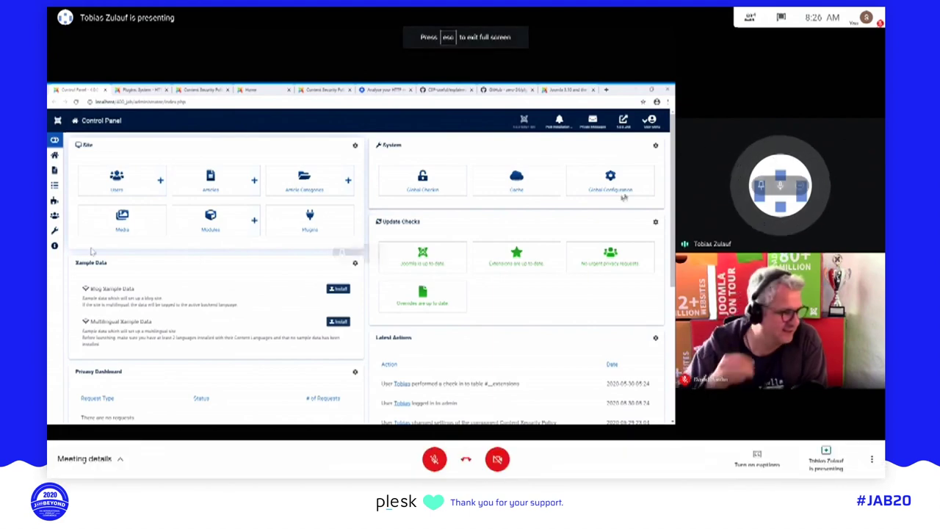
Switch to the System - HTTP Headers plugin settings and add a new forced HTTP header entry
{"action": "left_click", "coordinate": [341, 253]}
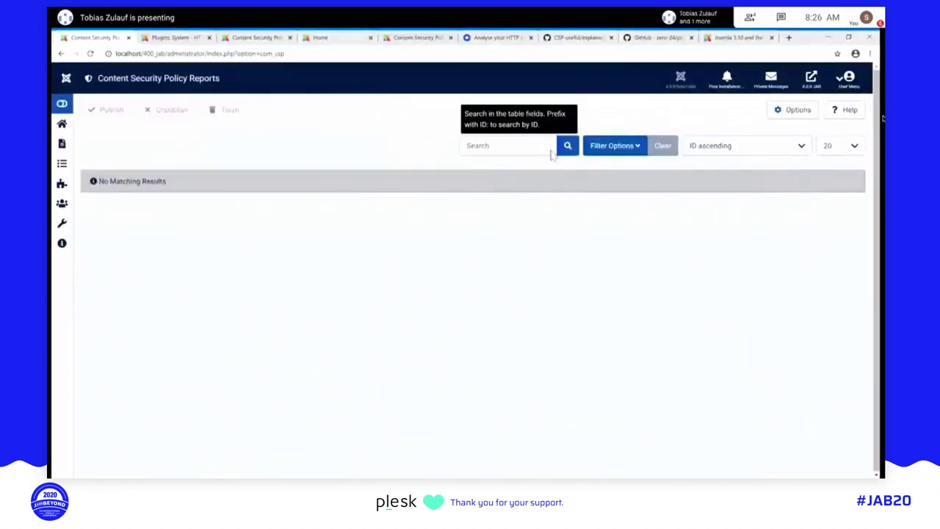
{"action": "left_click", "coordinate": [793, 109]}
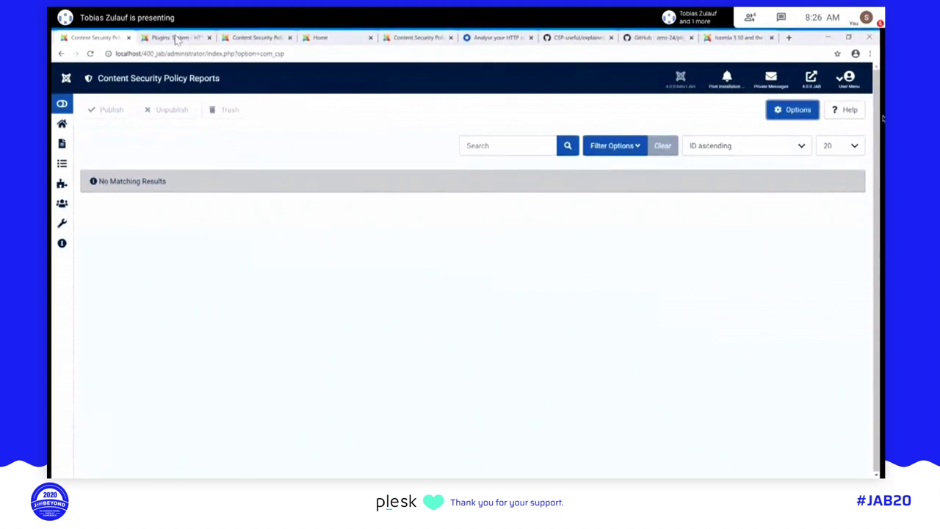
{"action": "left_click", "coordinate": [177, 38]}
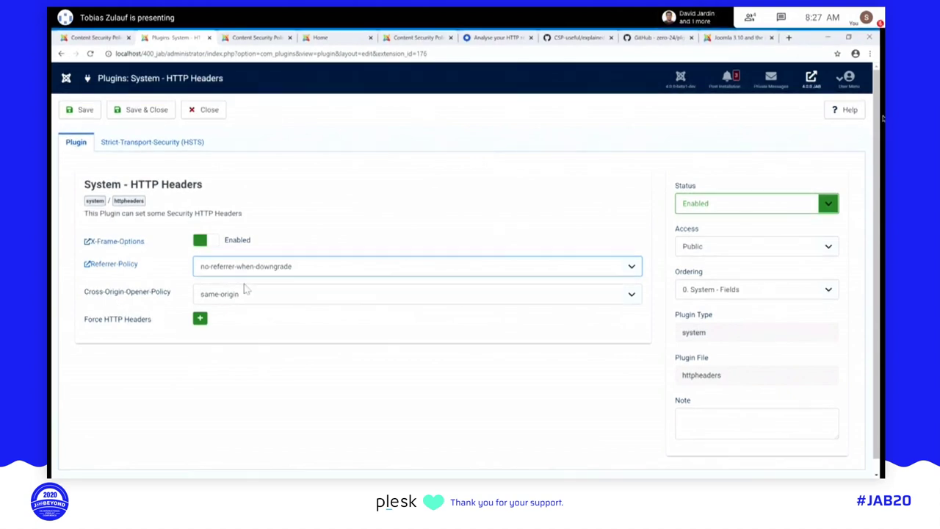
{"action": "left_click", "coordinate": [200, 319]}
{"action": "scroll", "coordinate": [294, 331], "scroll_direction": "down", "scroll_amount": 1}
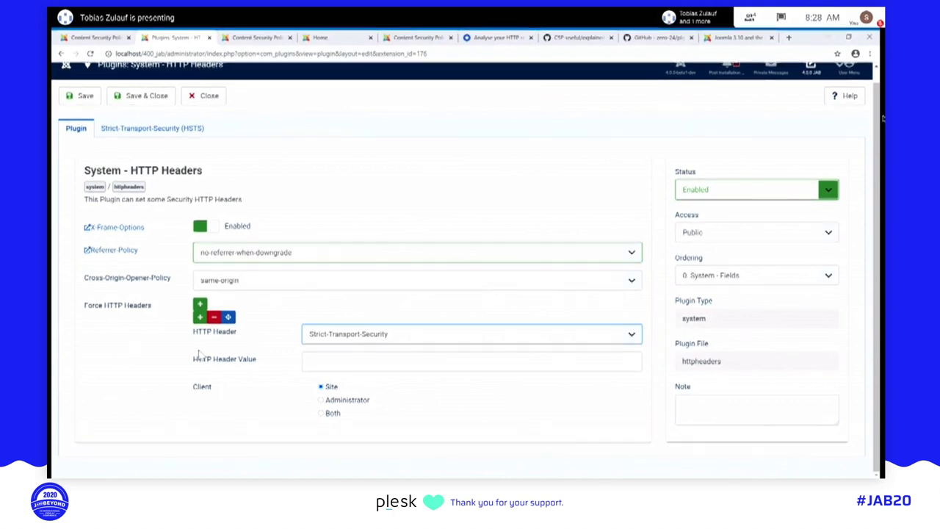
Enable HTTP Strict Transport Security (HSTS) and read the description of its max-age setting
{"action": "left_click", "coordinate": [138, 129]}
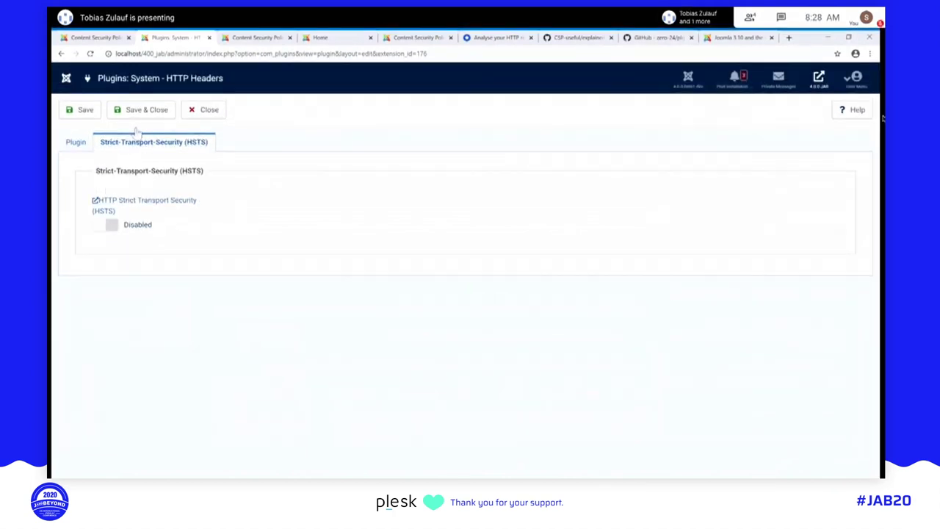
{"action": "left_click", "coordinate": [110, 225]}
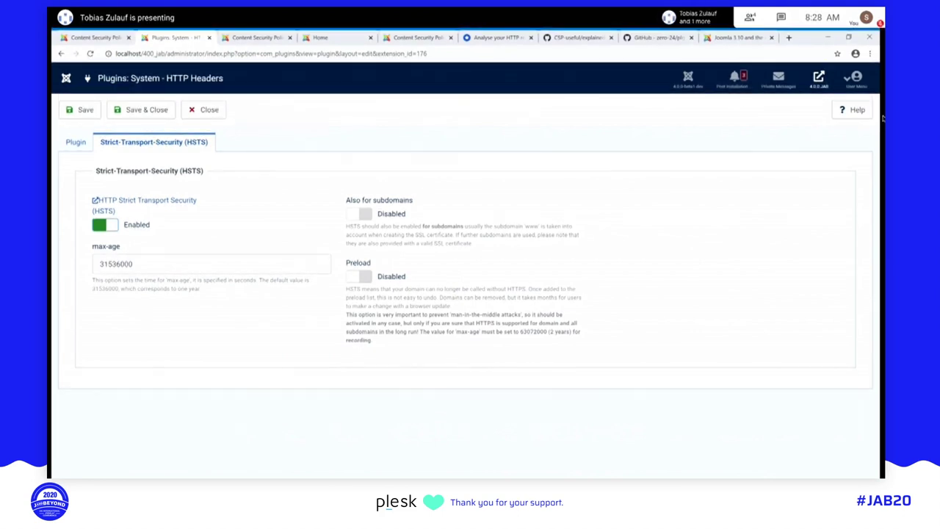
{"action": "left_click_drag", "start_coordinate": [201, 289], "coordinate": [176, 280]}
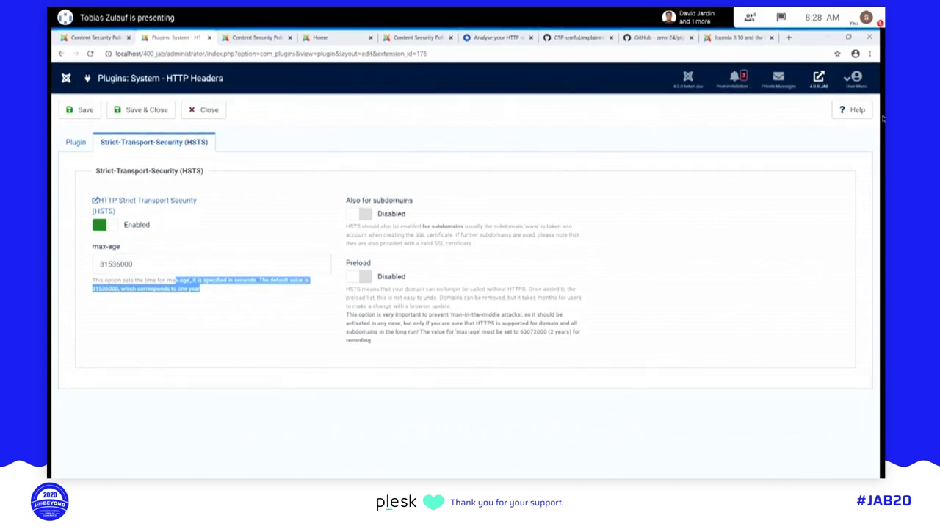
{"action": "left_click", "coordinate": [237, 292]}
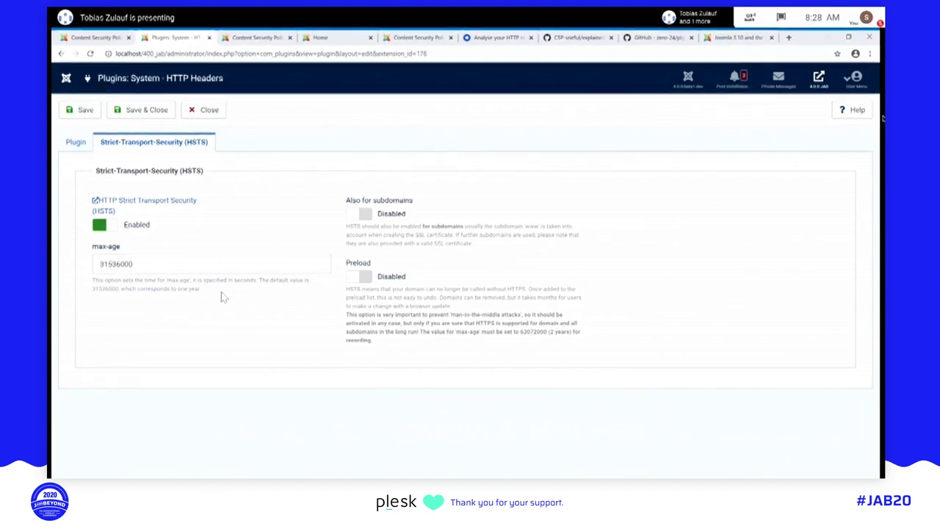
{"action": "double_click", "coordinate": [105, 288]}
Read the explanations of the HSTS subdomain and preload options, including the max-age required for preloading
{"action": "mouse_move", "coordinate": [347, 232]}
{"action": "left_mouse_down"}
{"action": "mouse_move", "coordinate": [445, 232]}
{"action": "mouse_move", "coordinate": [352, 232]}
{"action": "left_mouse_up"}
{"action": "left_click_drag", "start_coordinate": [500, 252], "coordinate": [429, 243]}
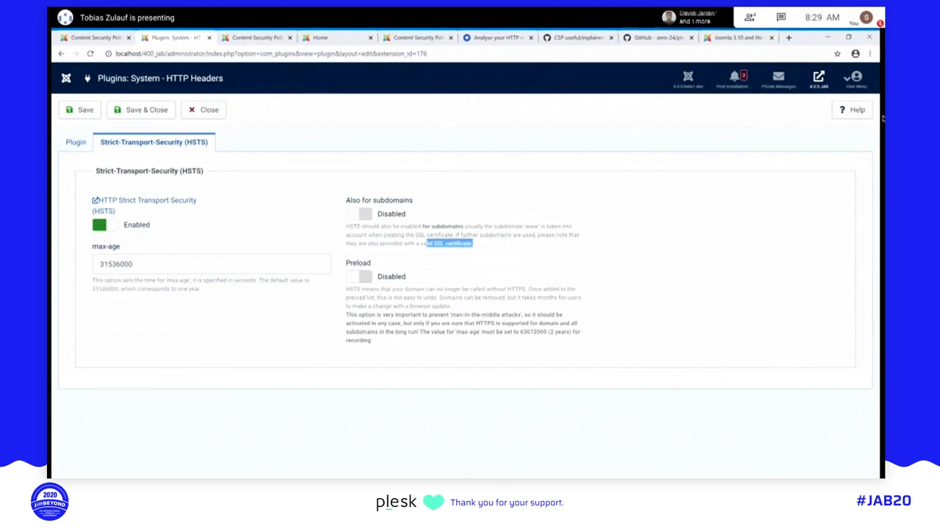
{"action": "left_click", "coordinate": [390, 298]}
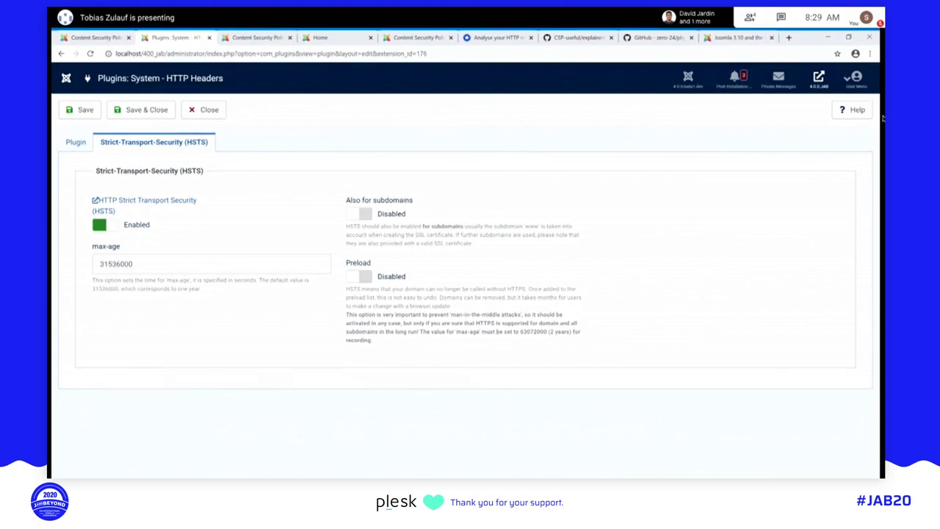
{"action": "double_click", "coordinate": [534, 332]}
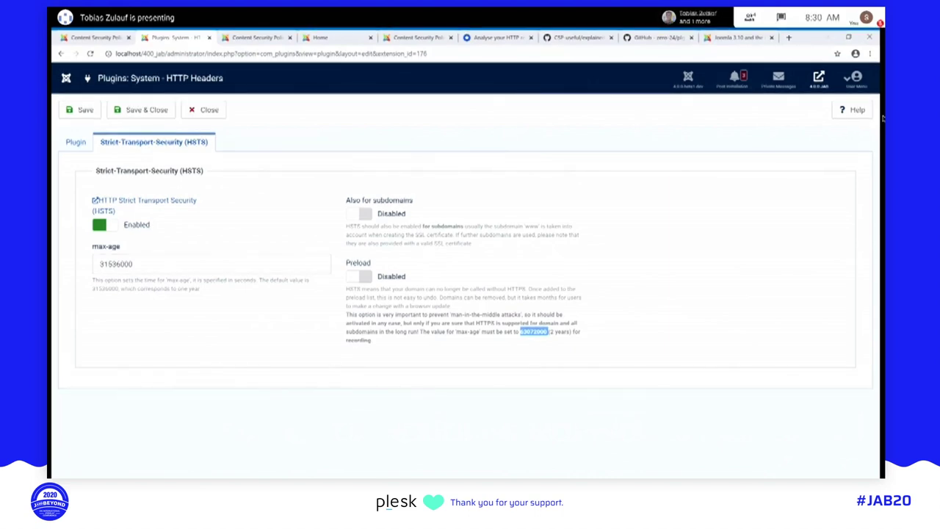
{"action": "left_click", "coordinate": [883, 117]}
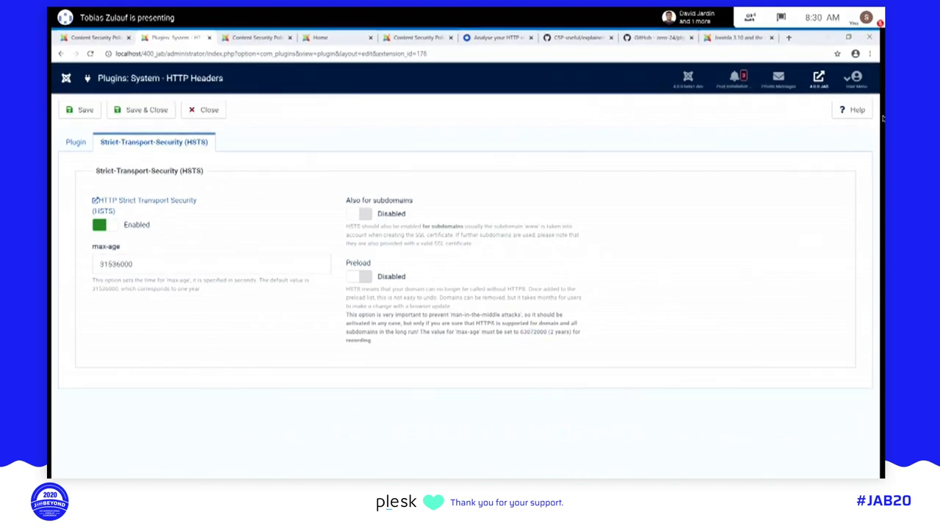
{"action": "left_click_drag", "start_coordinate": [345, 262], "coordinate": [365, 340]}
{"action": "left_click", "coordinate": [401, 348]}
Disable HTTP Strict Transport Security (HSTS) again and return to the plugin's main header settings
{"action": "left_click", "coordinate": [99, 226]}
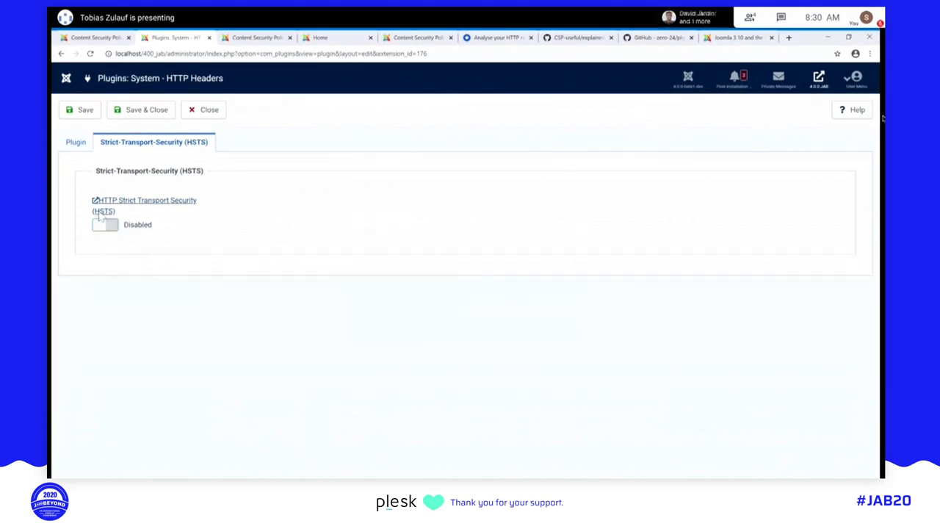
{"action": "left_click", "coordinate": [77, 145]}
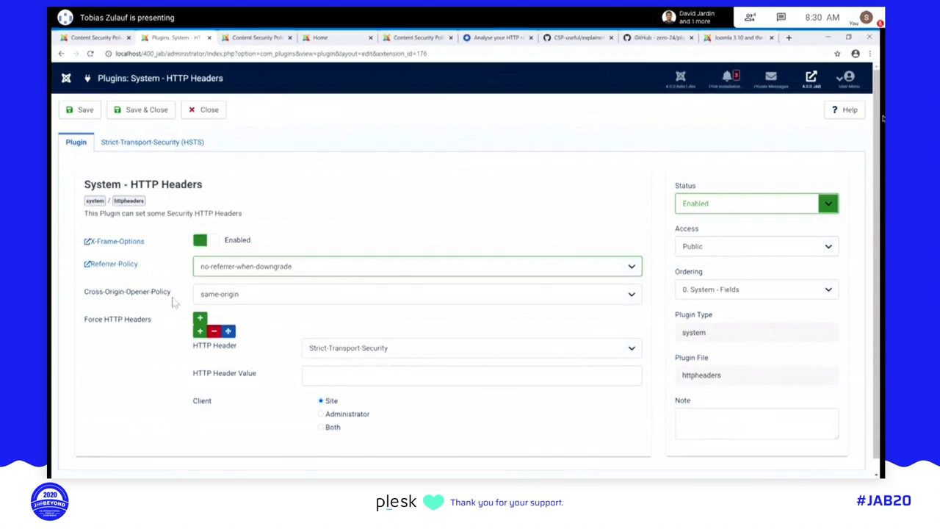
{"action": "scroll", "coordinate": [175, 300], "scroll_direction": "down", "scroll_amount": 1}
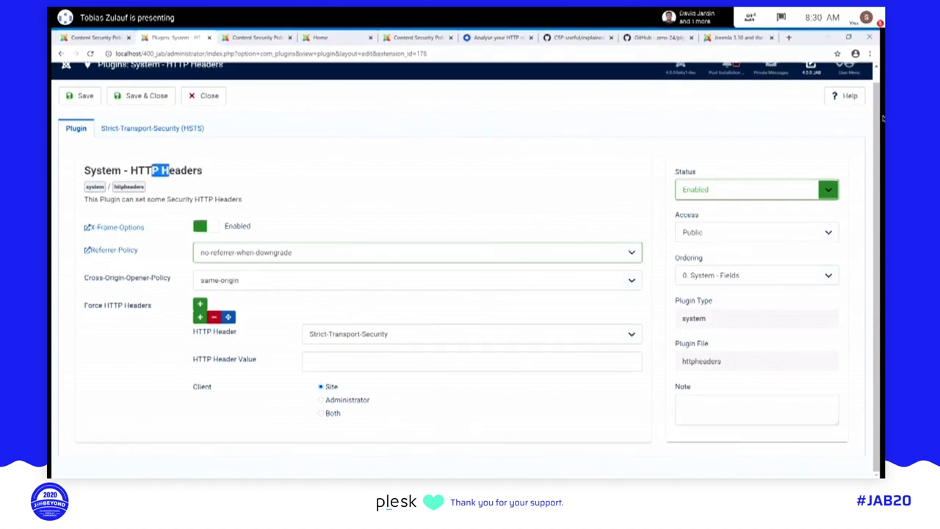
{"action": "left_click", "coordinate": [88, 227]}
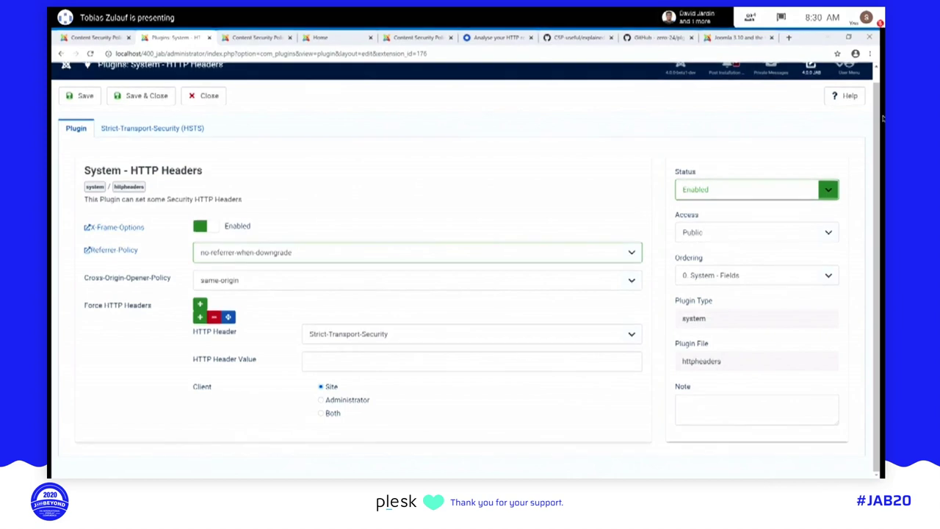
Enable the Content Security Policy in Detect mode in its component options and save the configuration
{"action": "left_click", "coordinate": [261, 37]}
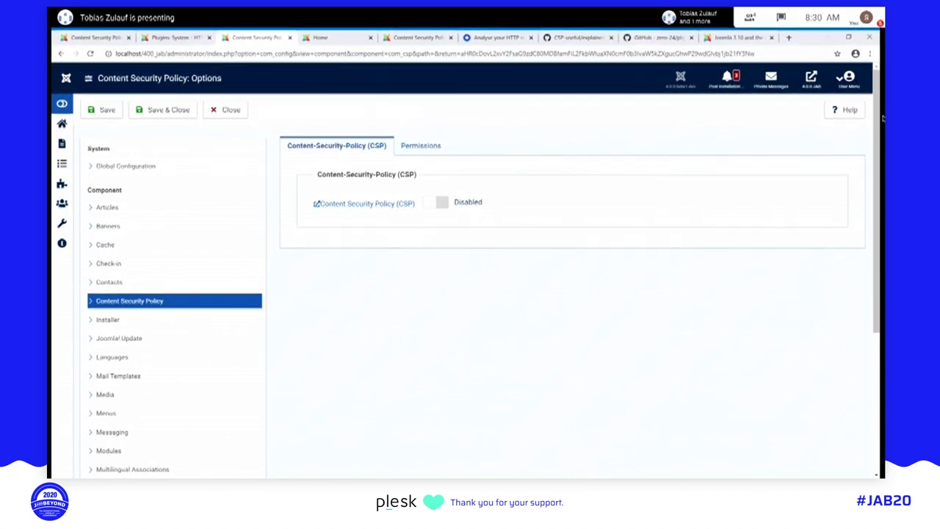
{"action": "left_click", "coordinate": [435, 202]}
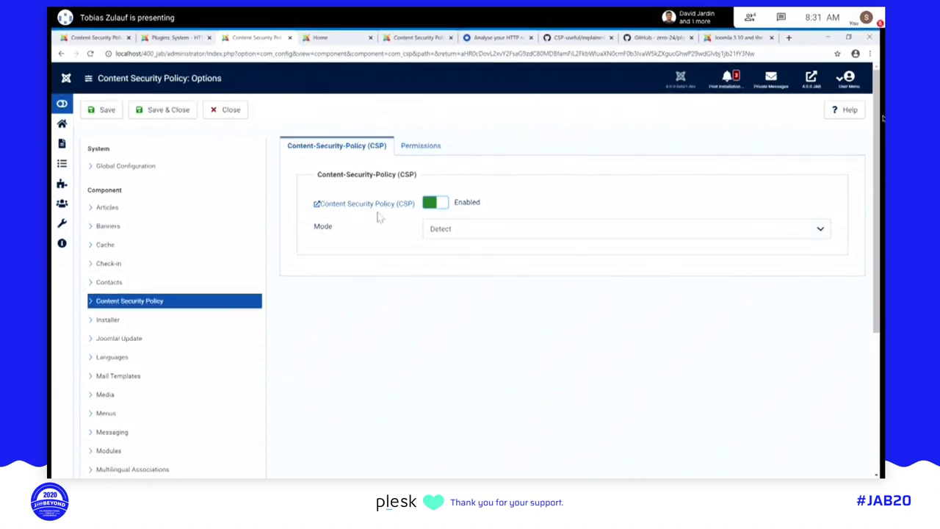
{"action": "left_click", "coordinate": [307, 203]}
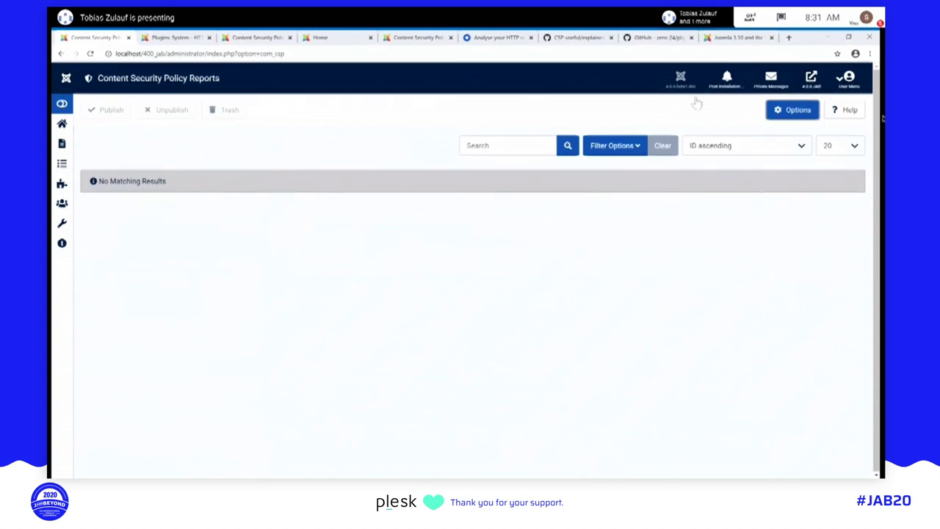
{"action": "left_click", "coordinate": [792, 110]}
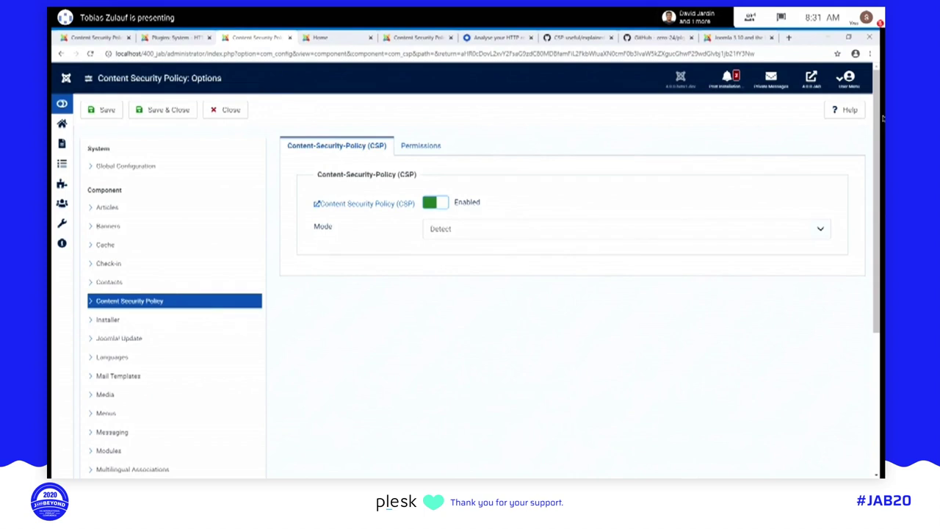
{"action": "left_click", "coordinate": [94, 113]}
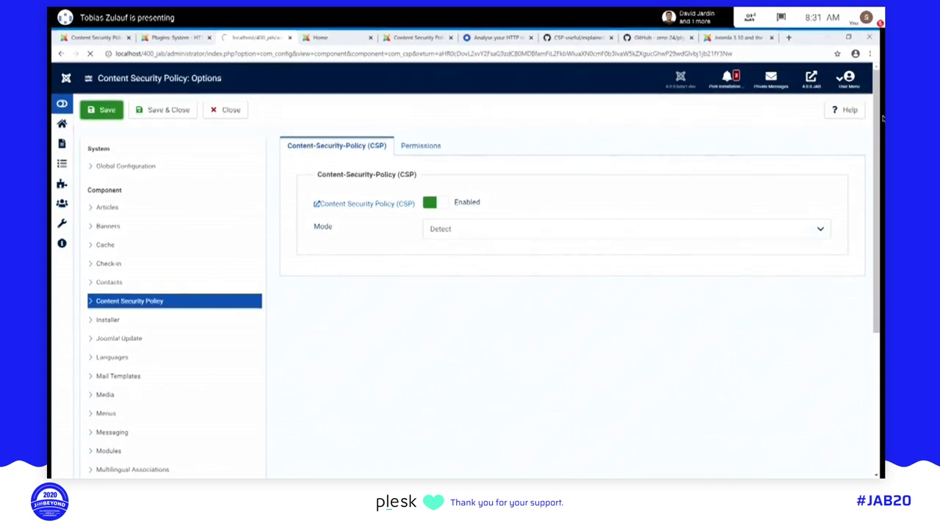
Reload the front-end Home page of the site with the browser console open
{"action": "left_click", "coordinate": [323, 36]}
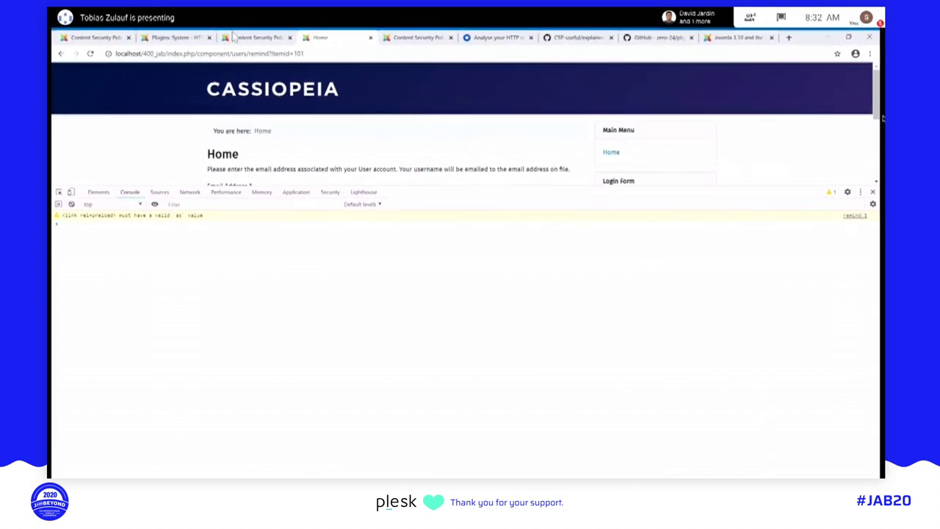
{"action": "key", "text": "ctrl+shift+Tab"}
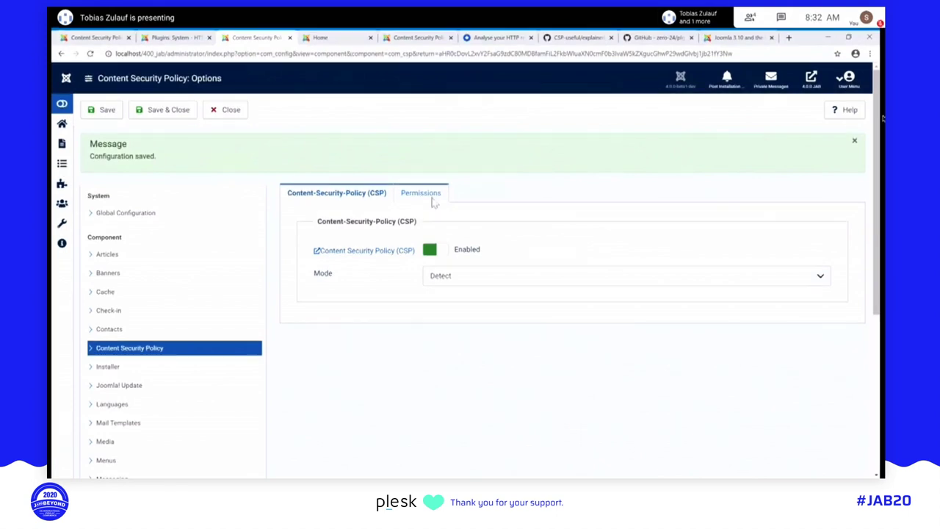
{"action": "left_click", "coordinate": [349, 37]}
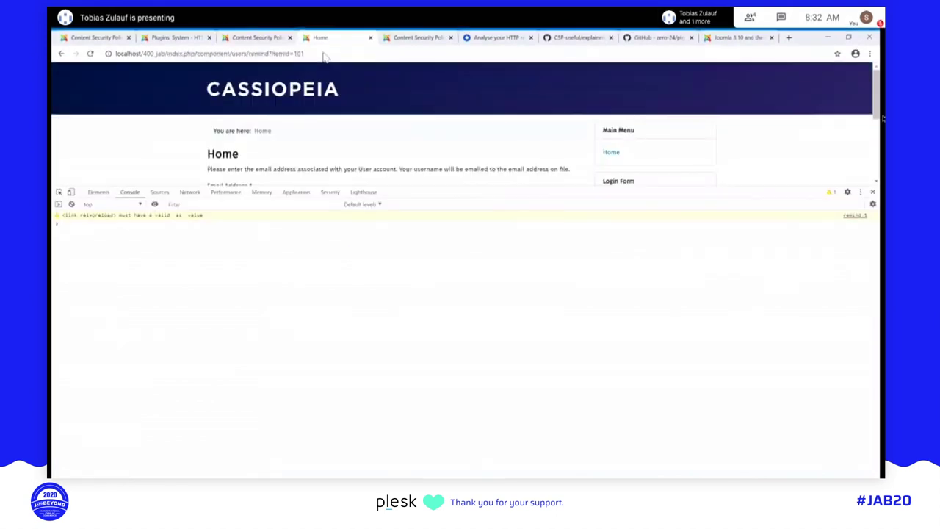
{"action": "left_click", "coordinate": [89, 53]}
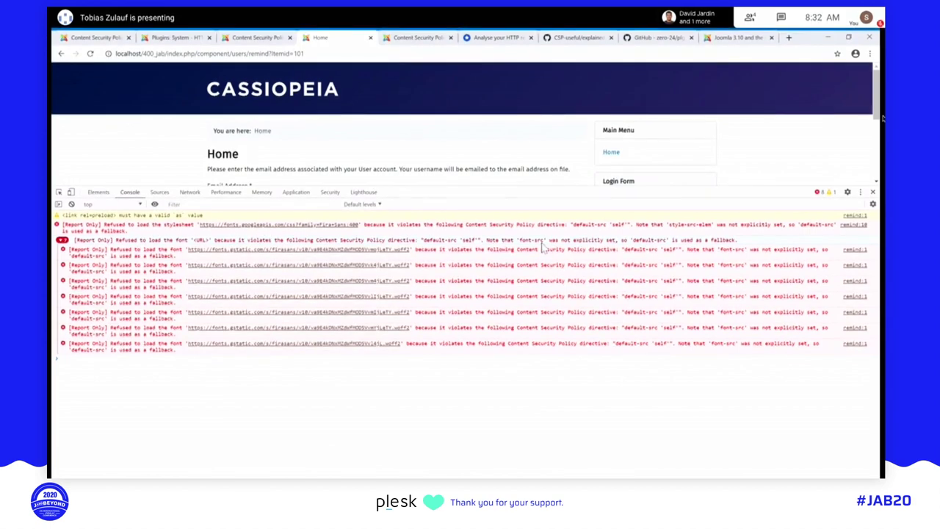
Examine the report-only Content Security Policy messages in the console, expanding the grouped font violations
{"action": "left_click_drag", "start_coordinate": [465, 226], "coordinate": [588, 231]}
{"action": "left_click_drag", "start_coordinate": [661, 233], "coordinate": [637, 230]}
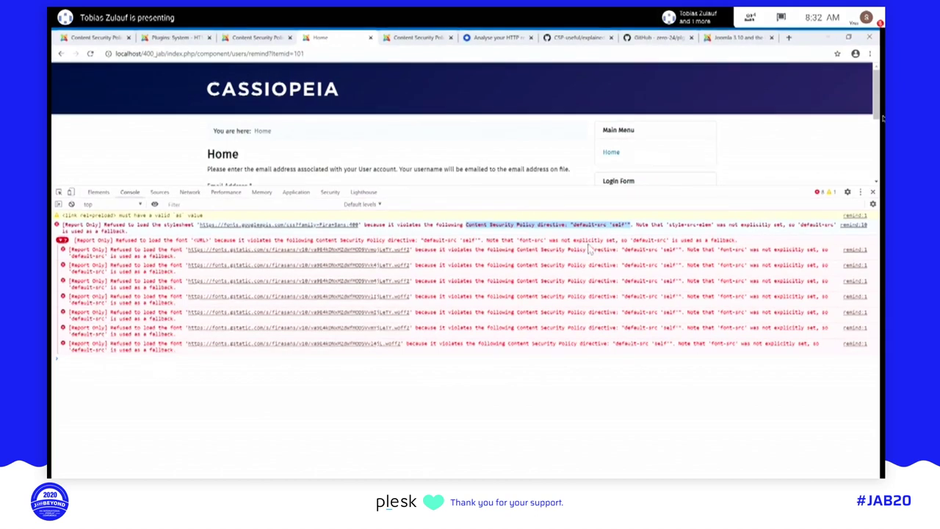
{"action": "key", "text": "F5"}
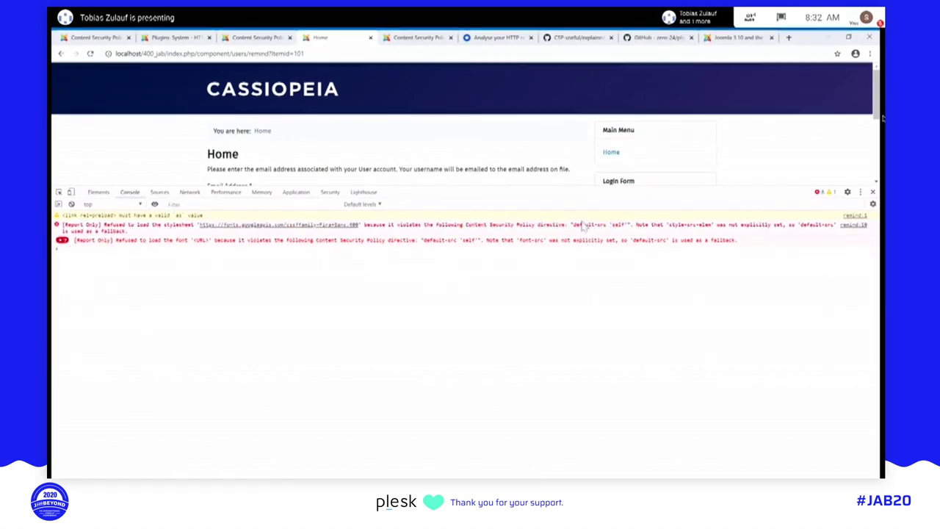
{"action": "left_click", "coordinate": [62, 240]}
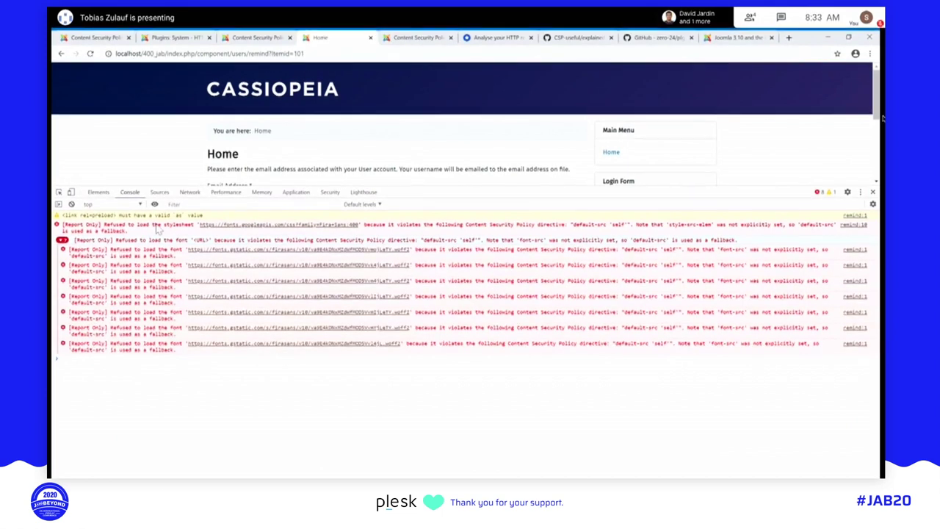
Refresh the Content Security Policy Reports list and filter it by the Site location
{"action": "key", "text": "ctrl+Tab"}
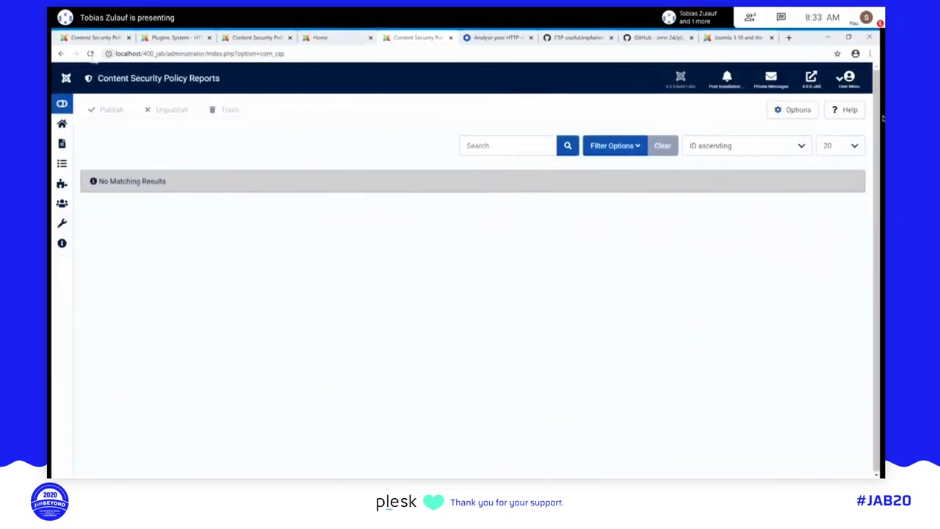
{"action": "left_click", "coordinate": [90, 53]}
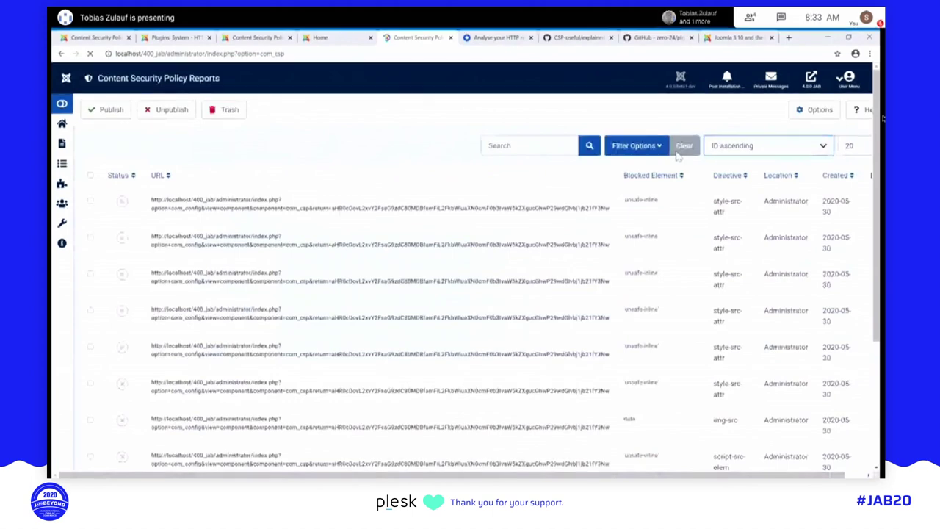
{"action": "left_click", "coordinate": [636, 145]}
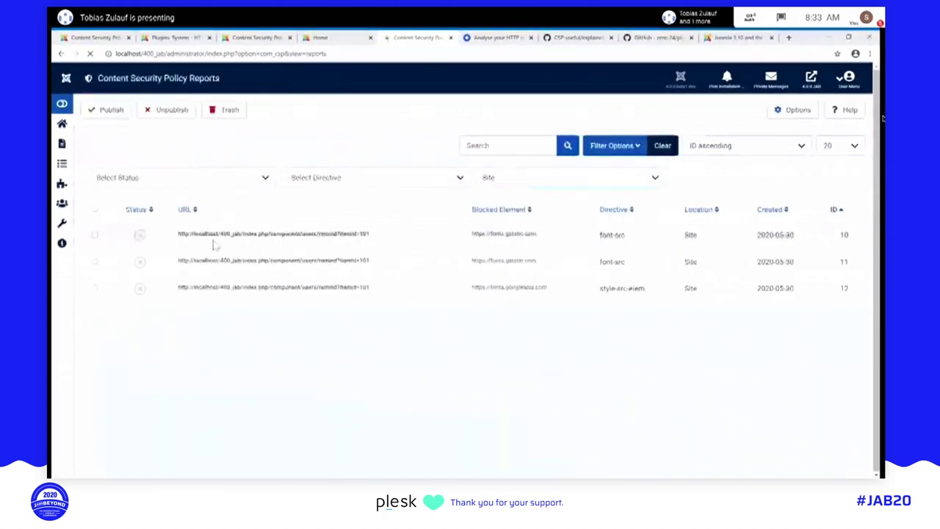
Select the two font-src reports for fonts.gstatic.com and review the blocked element of the fonts.googleapis.com report
{"action": "triple_click", "coordinate": [539, 235]}
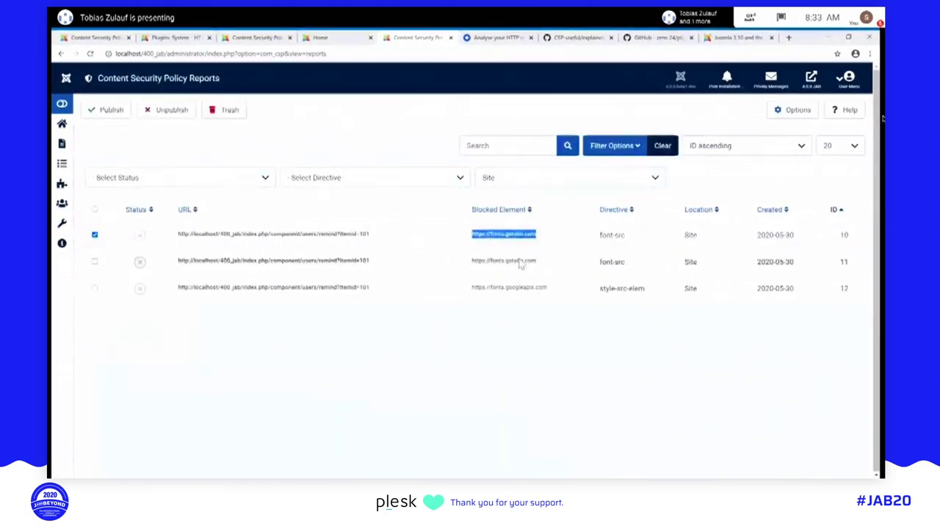
{"action": "left_click_drag", "start_coordinate": [537, 262], "coordinate": [479, 259]}
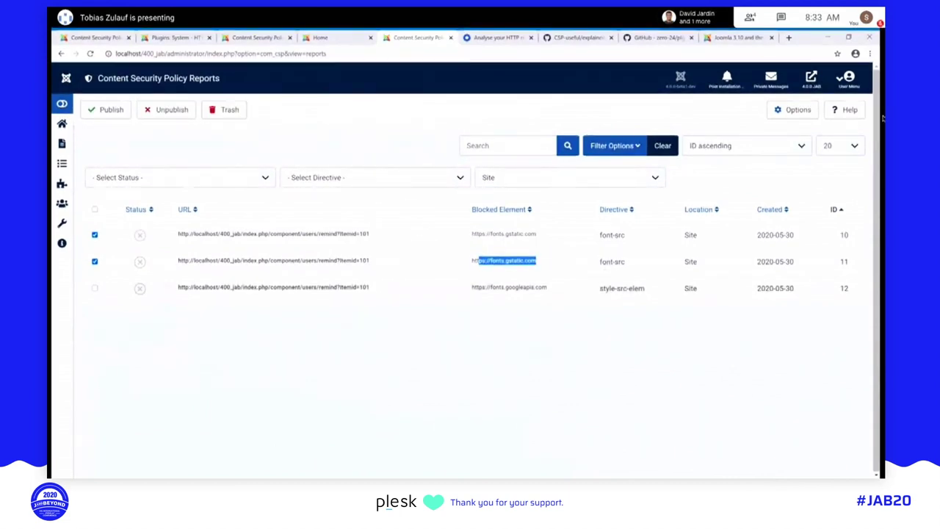
{"action": "left_click_drag", "start_coordinate": [535, 288], "coordinate": [477, 288]}
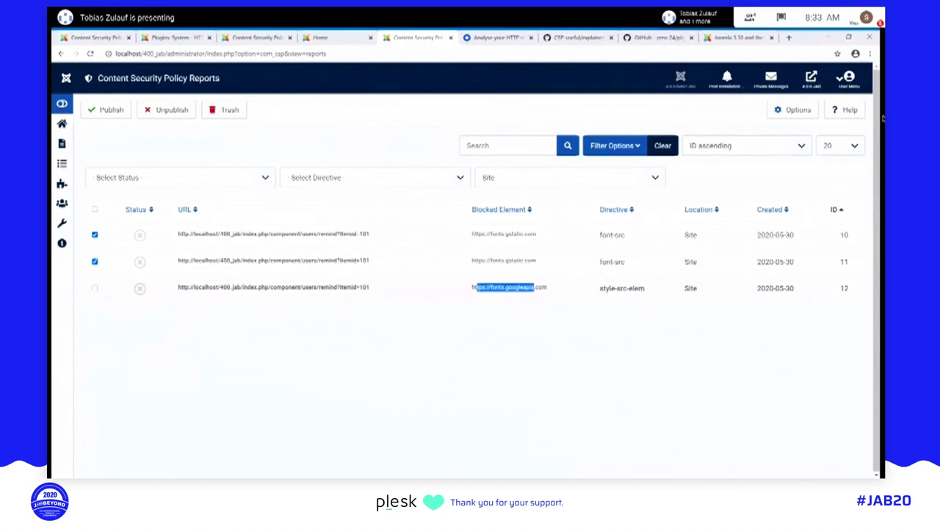
{"action": "left_click", "coordinate": [507, 288]}
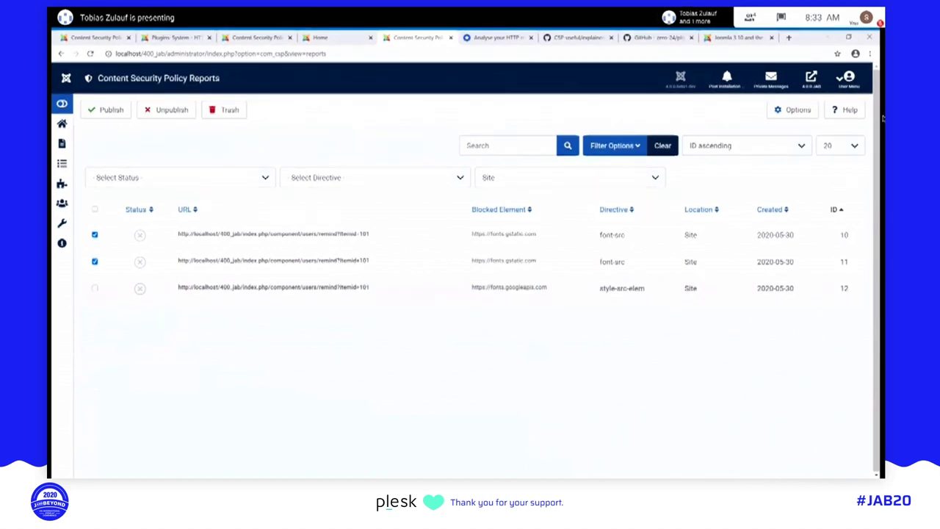
Add the style-src-elem report for fonts.googleapis.com to the selection and publish all three selected Site reports
{"action": "left_click_drag", "start_coordinate": [601, 288], "coordinate": [626, 288]}
{"action": "left_click", "coordinate": [626, 289]}
{"action": "left_click", "coordinate": [94, 289]}
{"action": "left_click", "coordinate": [106, 110]}
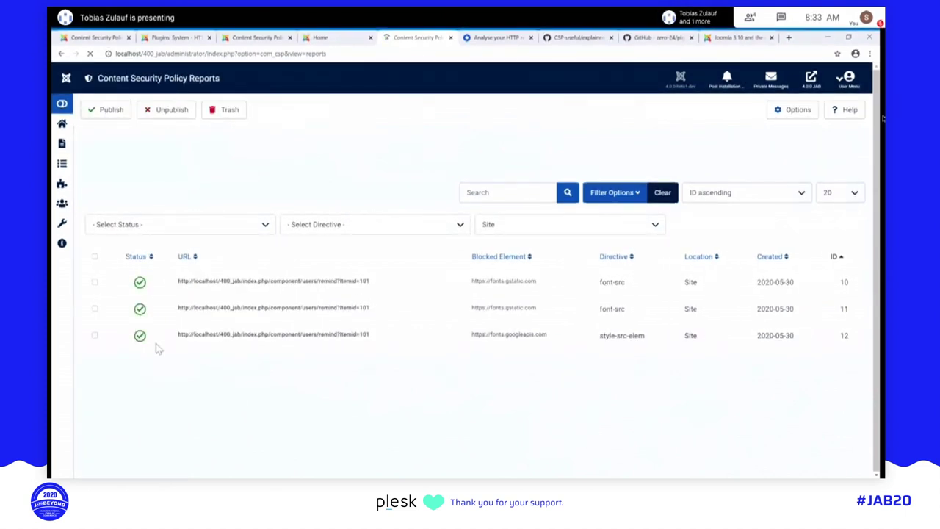
In the Content Security Policy options, change the mode to Automatic
{"action": "left_click", "coordinate": [320, 37]}
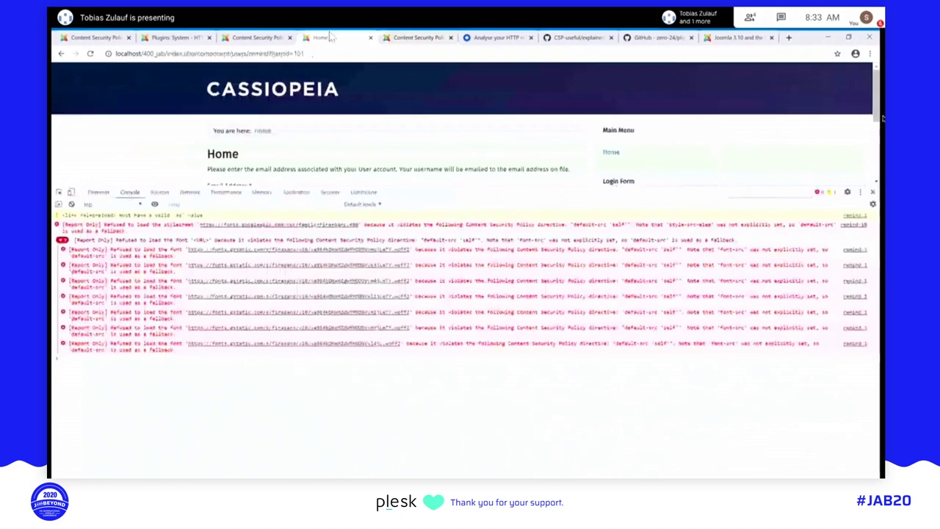
{"action": "left_click", "coordinate": [268, 36]}
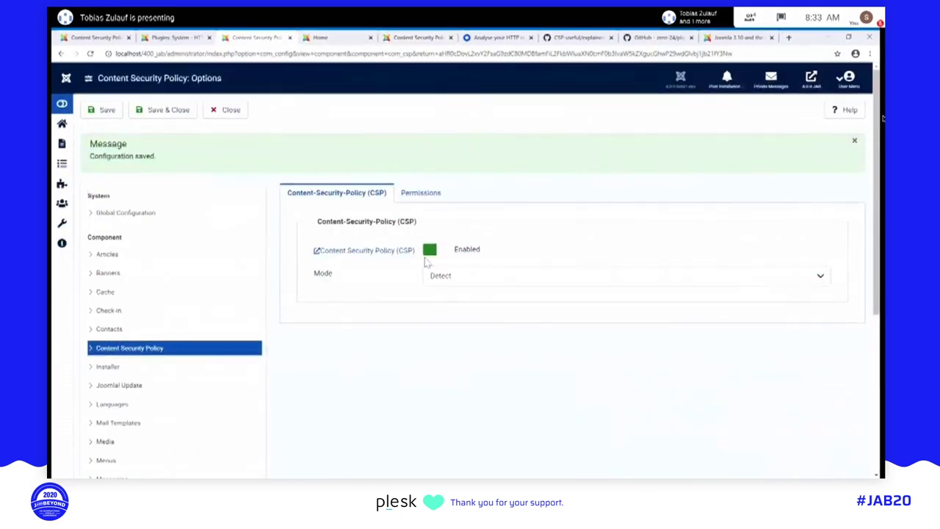
{"action": "left_click", "coordinate": [440, 292]}
{"action": "left_click", "coordinate": [441, 305]}
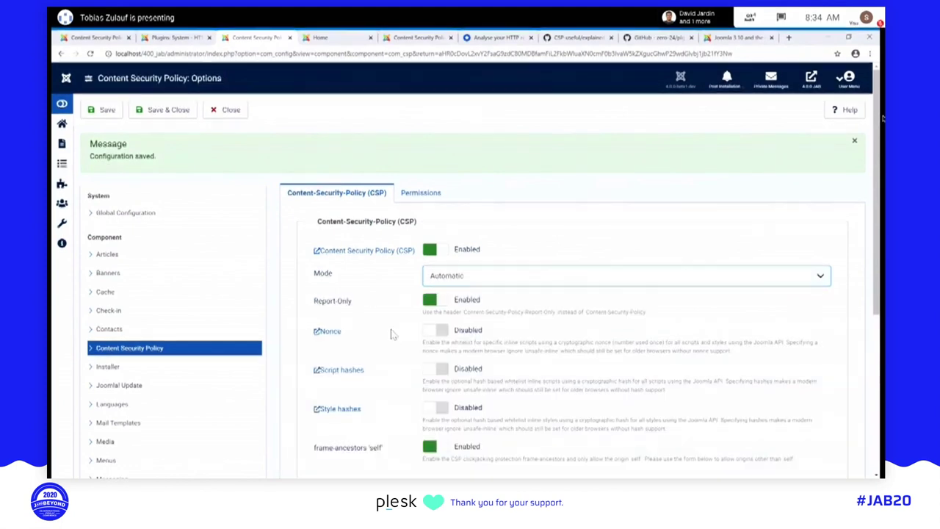
Review the published reports and the front-end Home page's console messages, returning to the Content Security Policy options
{"action": "key", "text": "ctrl+Tab"}
{"action": "key", "text": "ctrl+Tab"}
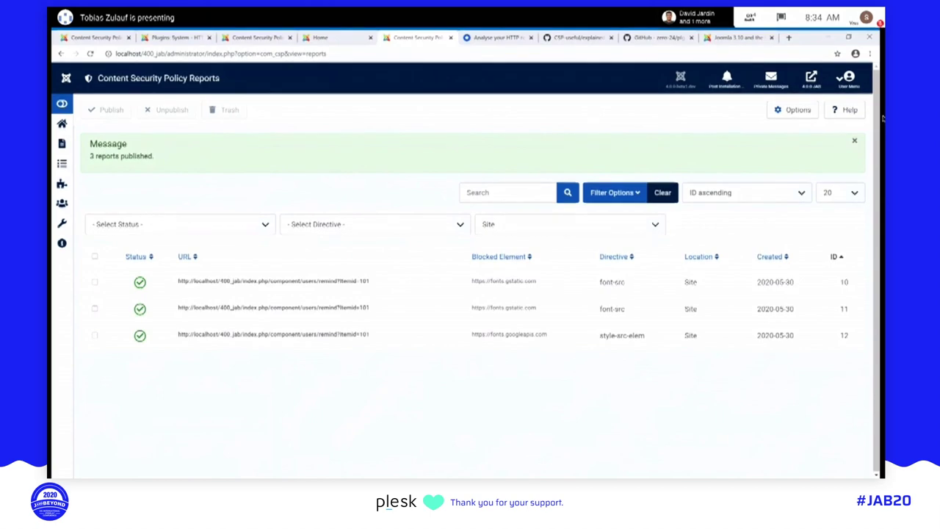
{"action": "left_click", "coordinate": [351, 38]}
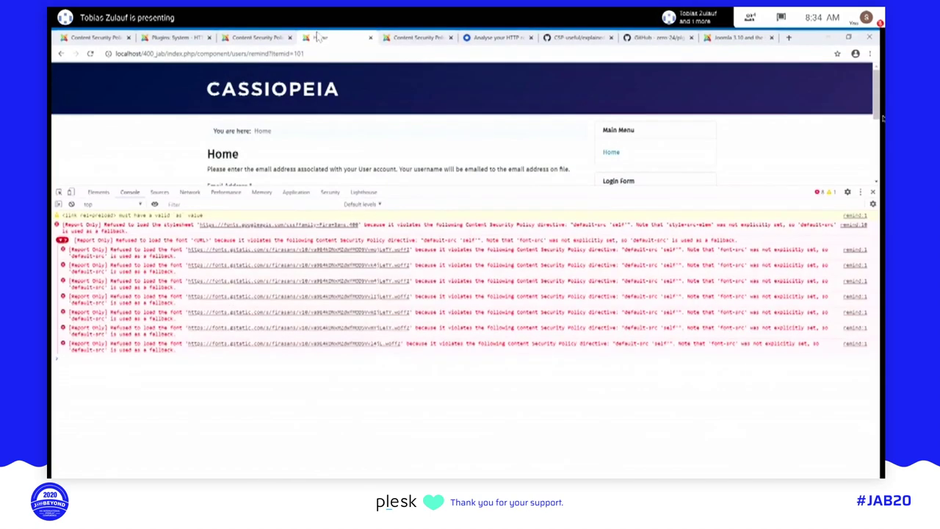
{"action": "left_click", "coordinate": [257, 38]}
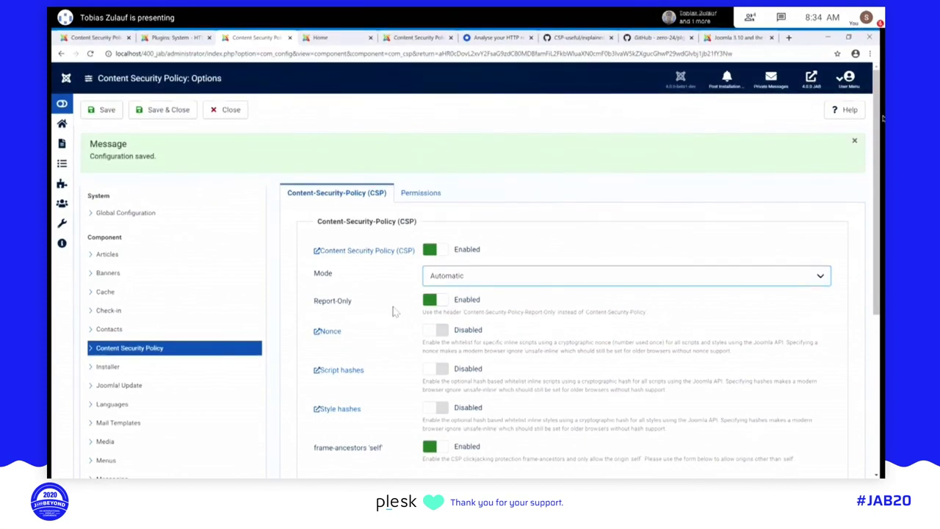
Examine the settings offered for Automatic mode, in particular the frame-ancestors 'self' option
{"action": "scroll", "coordinate": [393, 308], "scroll_direction": "down", "scroll_amount": 2}
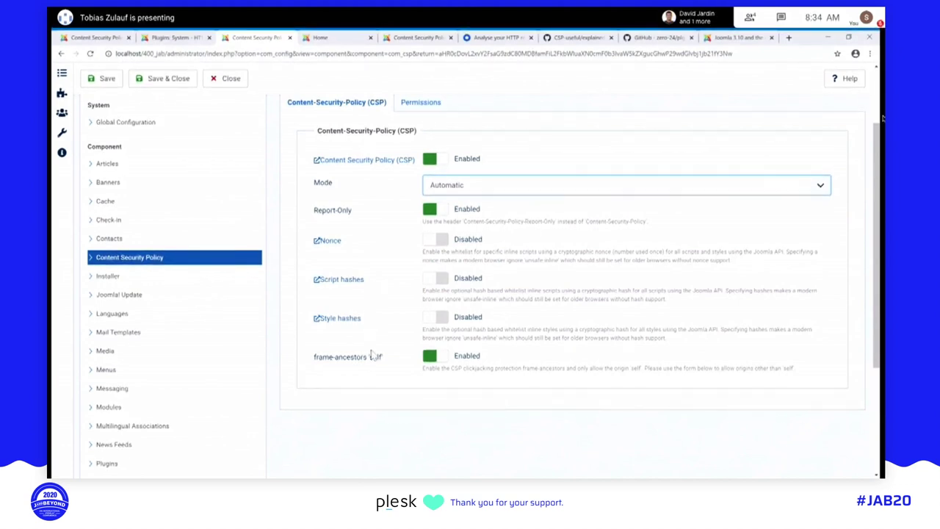
{"action": "triple_click", "coordinate": [346, 357]}
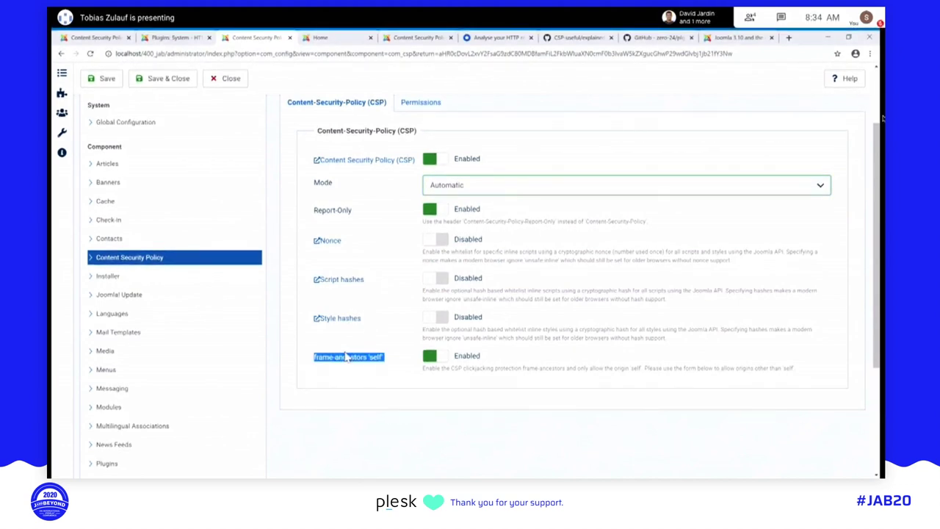
{"action": "left_click", "coordinate": [318, 363]}
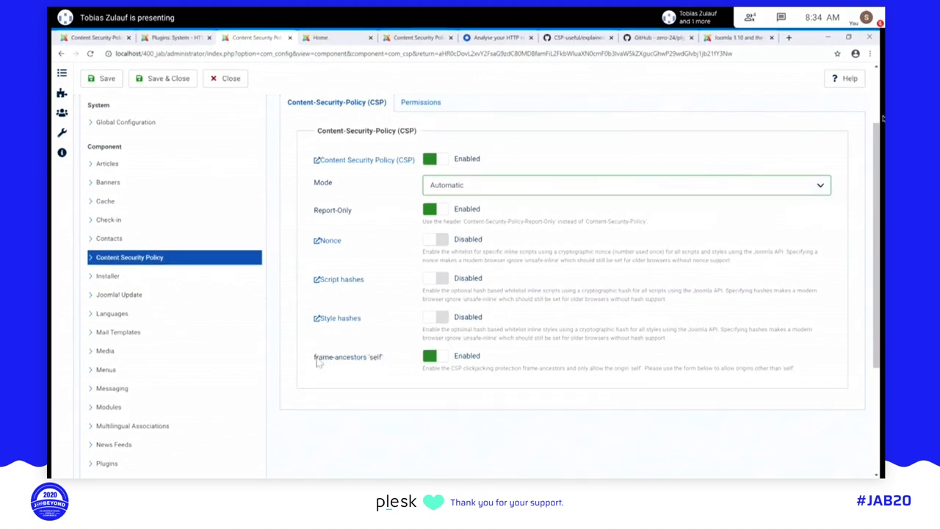
{"action": "left_click_drag", "start_coordinate": [318, 364], "coordinate": [355, 366]}
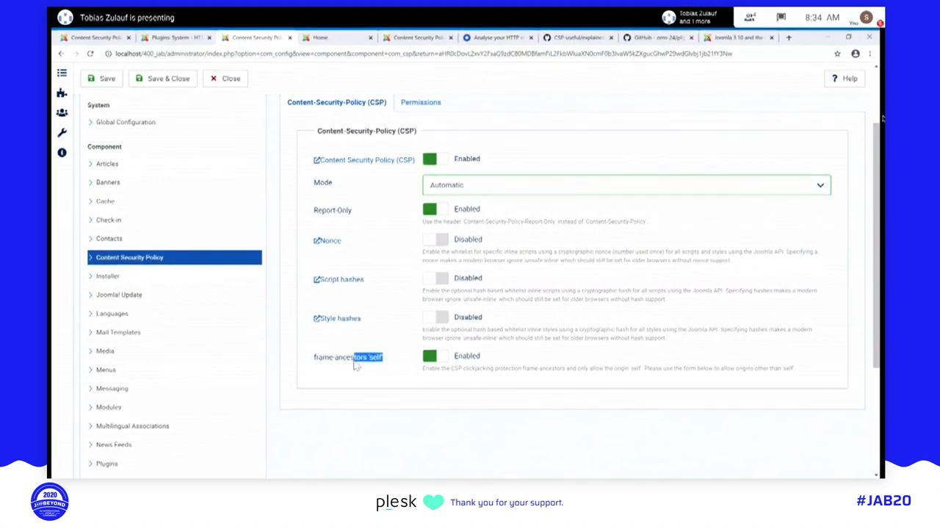
{"action": "triple_click", "coordinate": [345, 360]}
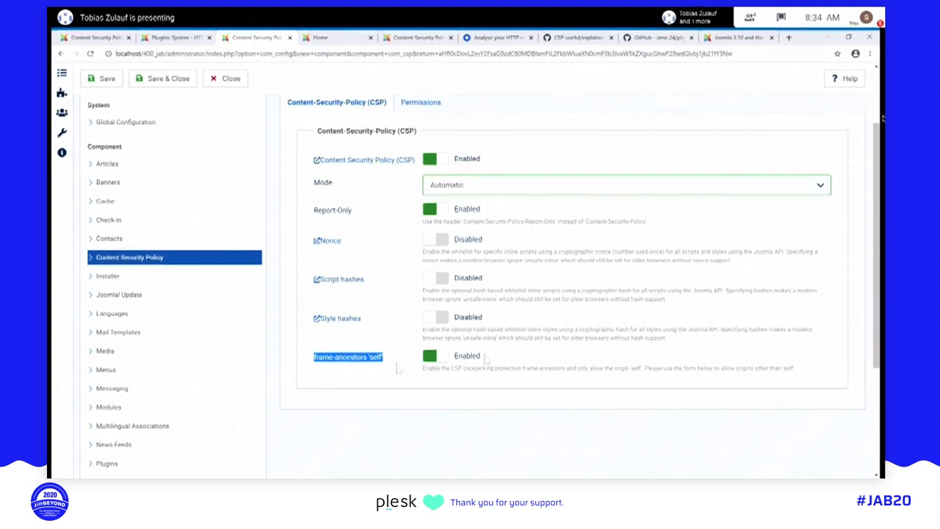
{"action": "key", "text": "j"}
{"action": "key", "text": "a"}
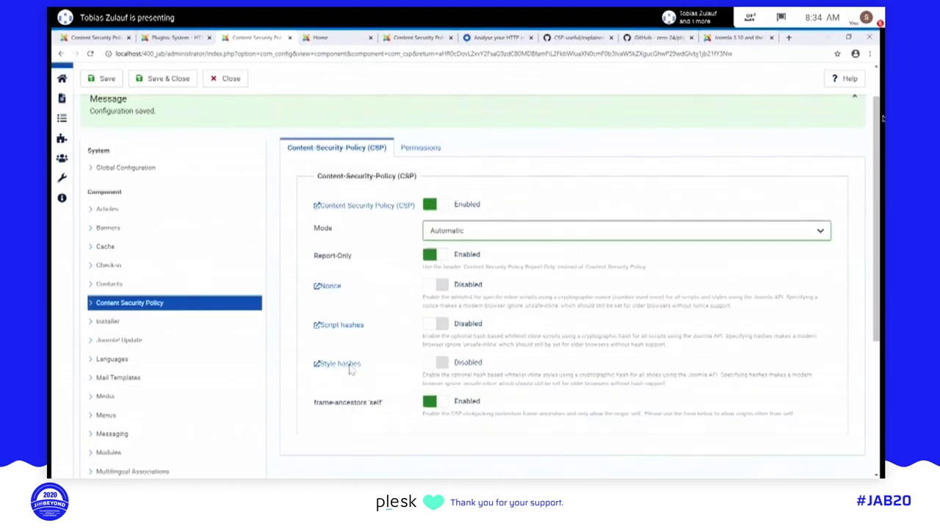
{"action": "scroll", "coordinate": [351, 371], "scroll_direction": "down", "scroll_amount": 1}
{"action": "scroll", "coordinate": [353, 370], "scroll_direction": "up", "scroll_amount": 2}
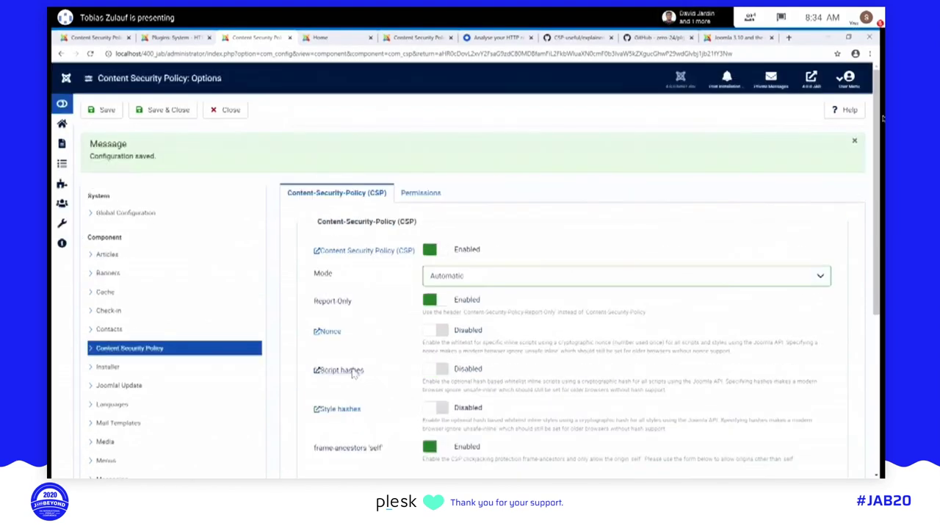
Save the Content Security Policy options with Automatic mode selected
{"action": "left_click", "coordinate": [91, 110]}
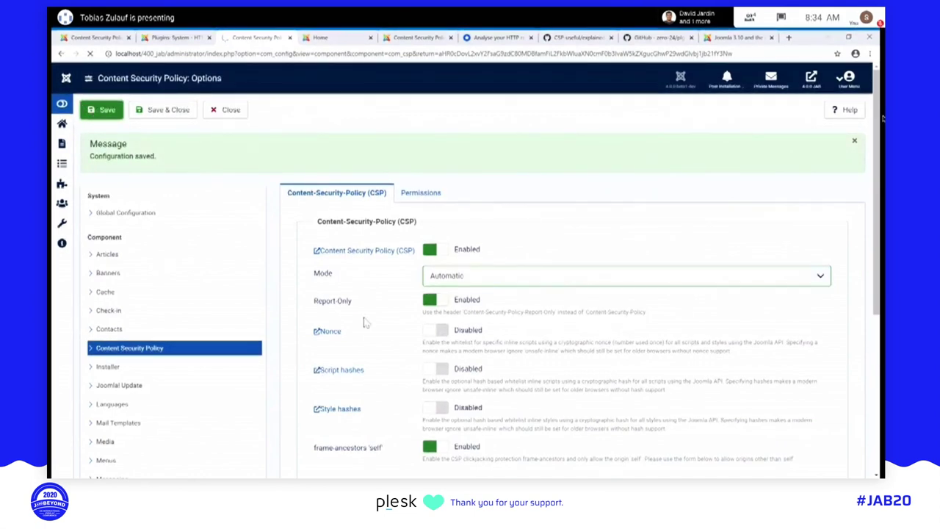
{"action": "scroll", "coordinate": [363, 321], "scroll_direction": "down", "scroll_amount": 1}
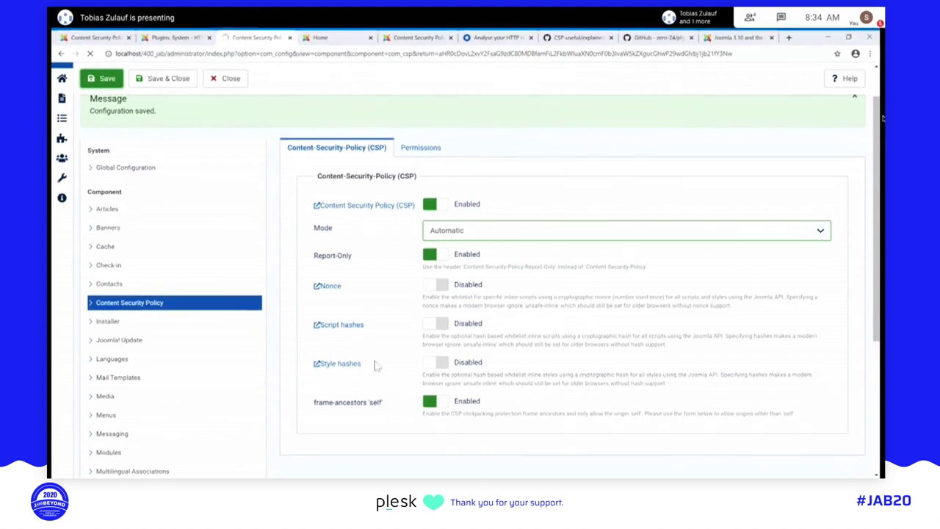
{"action": "scroll", "coordinate": [378, 405], "scroll_direction": "up", "scroll_amount": 1}
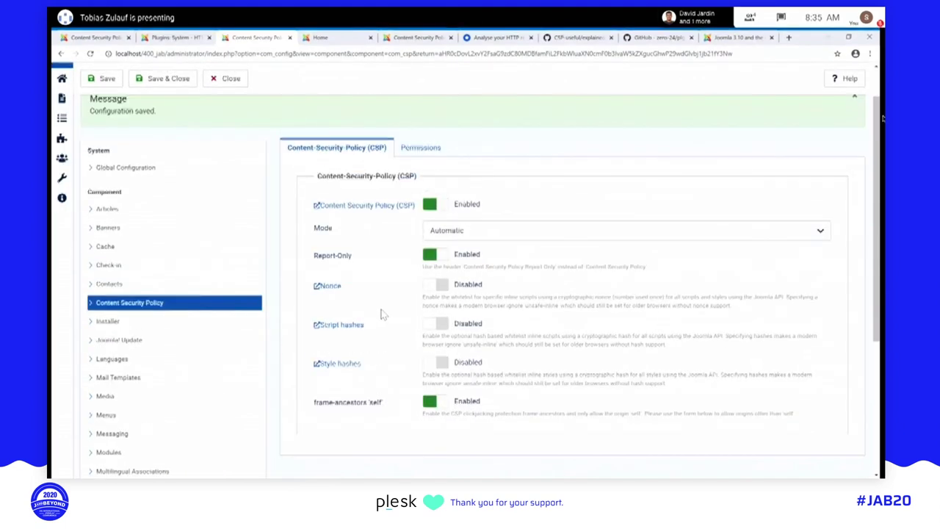
Reload the front-end Home page to apply the saved Automatic policy, keeping the browser console open
{"action": "left_click", "coordinate": [330, 37]}
{"action": "left_click", "coordinate": [234, 38]}
{"action": "left_click", "coordinate": [330, 37]}
{"action": "key", "text": "ctrl+l"}
{"action": "key", "text": "Return"}
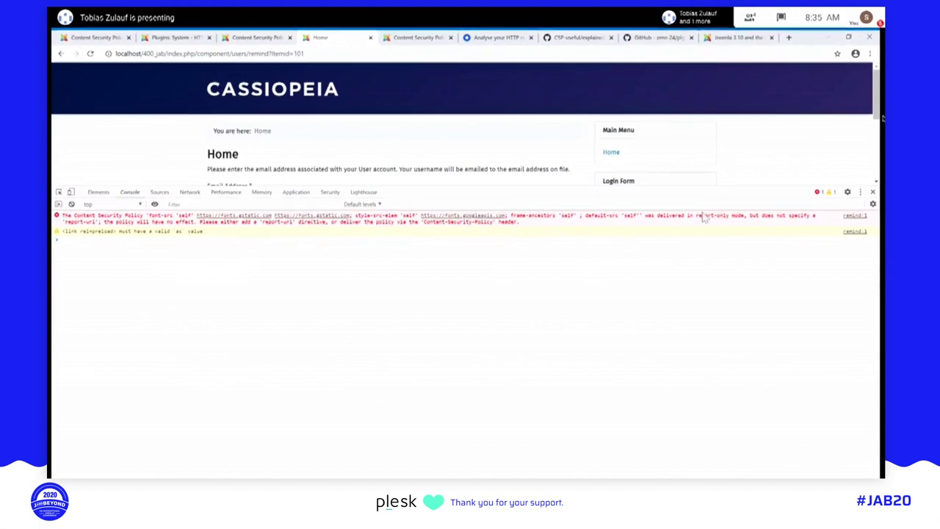
Read the console message about the generated policy, focusing on its report-only delivery mode
{"action": "left_click_drag", "start_coordinate": [697, 216], "coordinate": [729, 217]}
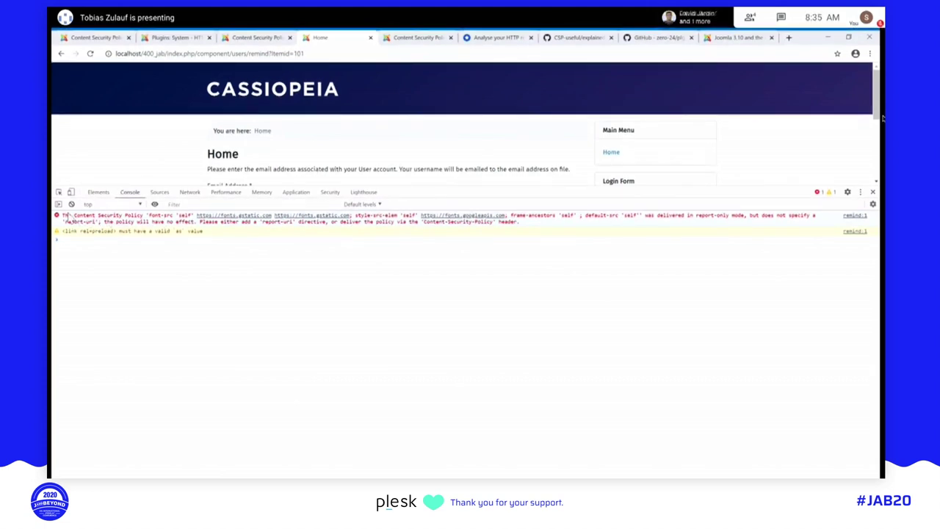
{"action": "scroll", "coordinate": [883, 118], "scroll_direction": "down", "scroll_amount": 1}
{"action": "scroll", "coordinate": [883, 117], "scroll_direction": "down", "scroll_amount": 1}
{"action": "scroll", "coordinate": [884, 118], "scroll_direction": "up", "scroll_amount": 2}
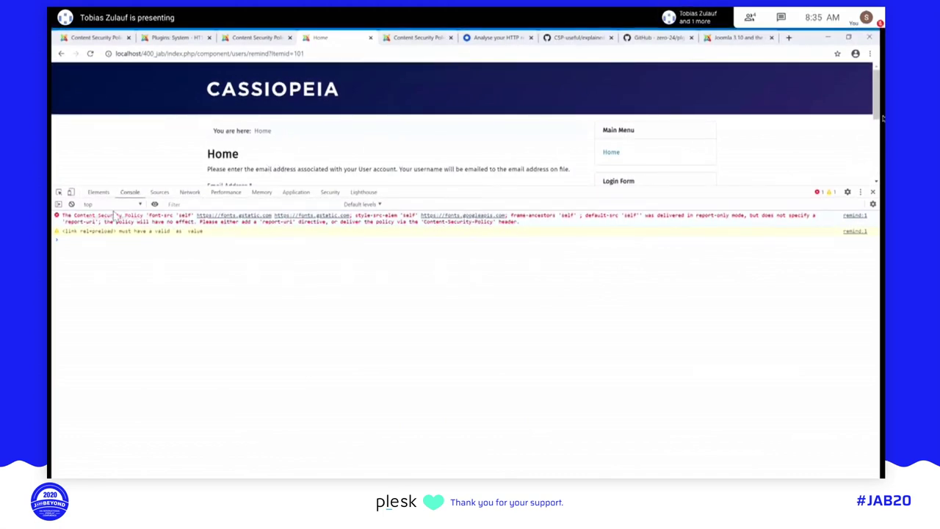
Inspect the content-security-policy-report-only response header of the remind?Itemid=101 network request, enlarging the developer tools for reading
{"action": "left_click", "coordinate": [189, 193]}
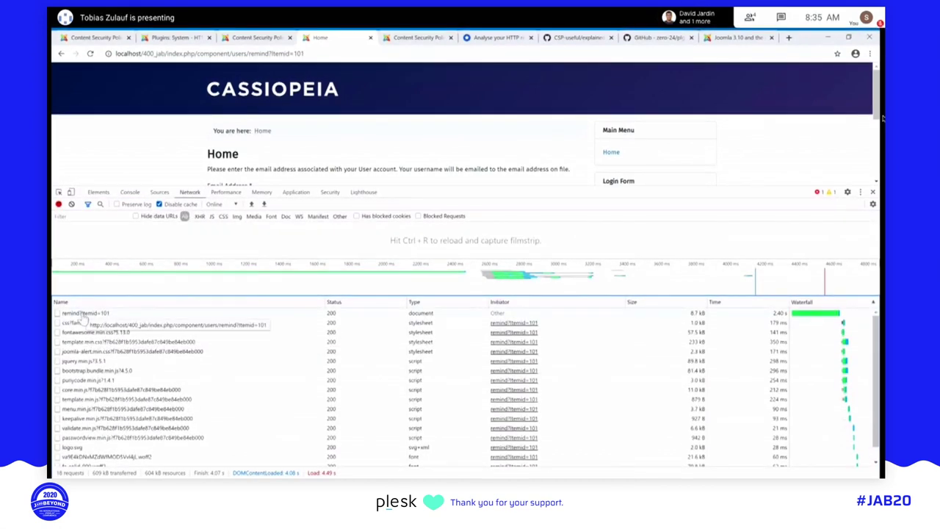
{"action": "left_click", "coordinate": [85, 313]}
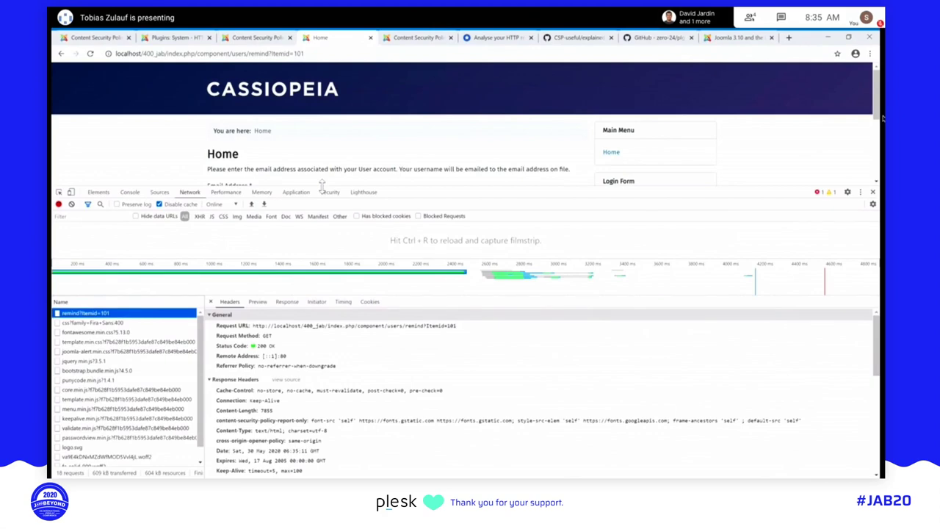
{"action": "left_click_drag", "start_coordinate": [321, 185], "coordinate": [321, 130]}
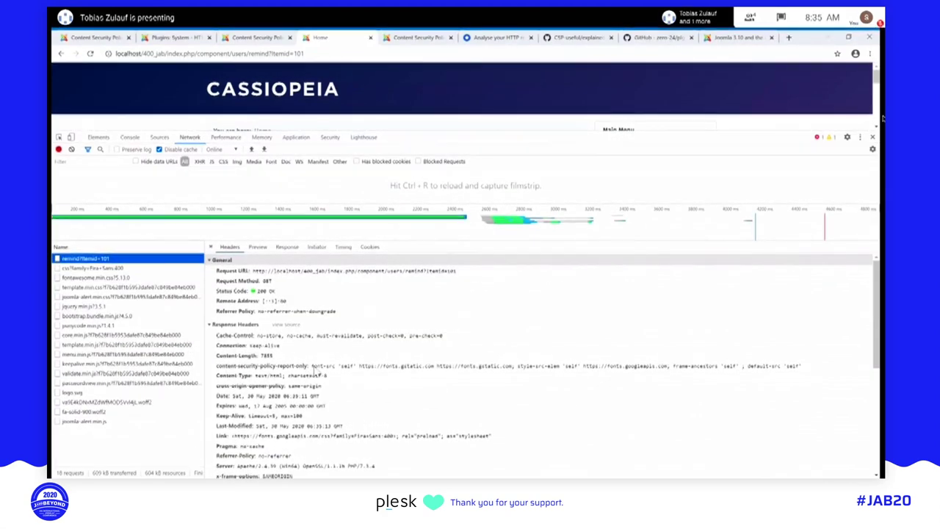
{"action": "left_click", "coordinate": [315, 372]}
{"action": "left_click_drag", "start_coordinate": [321, 372], "coordinate": [808, 376]}
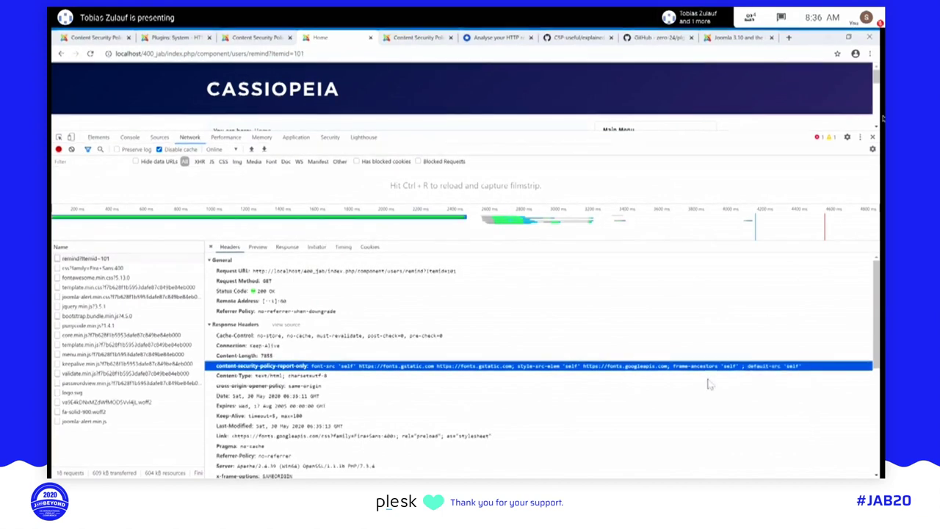
{"action": "left_click", "coordinate": [414, 373]}
{"action": "left_click", "coordinate": [249, 36]}
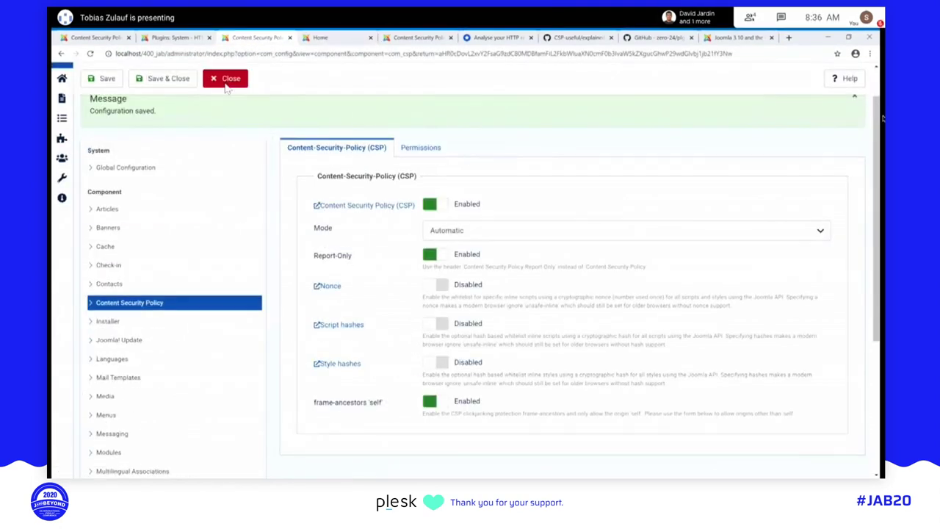
{"action": "left_click", "coordinate": [424, 38]}
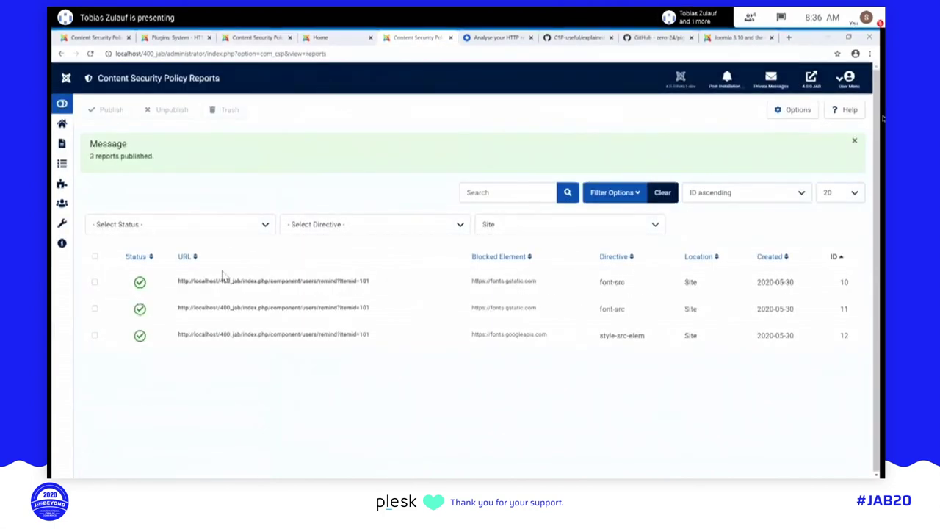
{"action": "left_click", "coordinate": [270, 39]}
{"action": "left_click", "coordinate": [173, 37]}
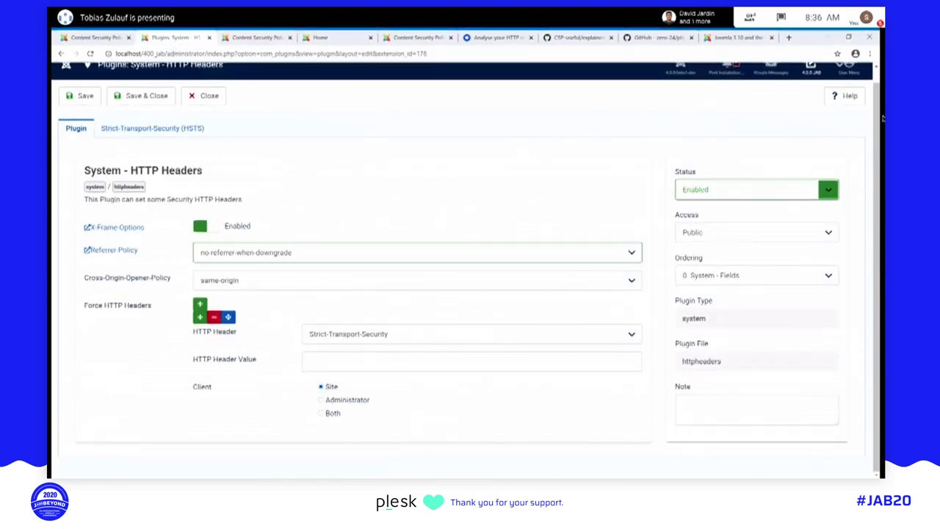
{"action": "left_click", "coordinate": [416, 37]}
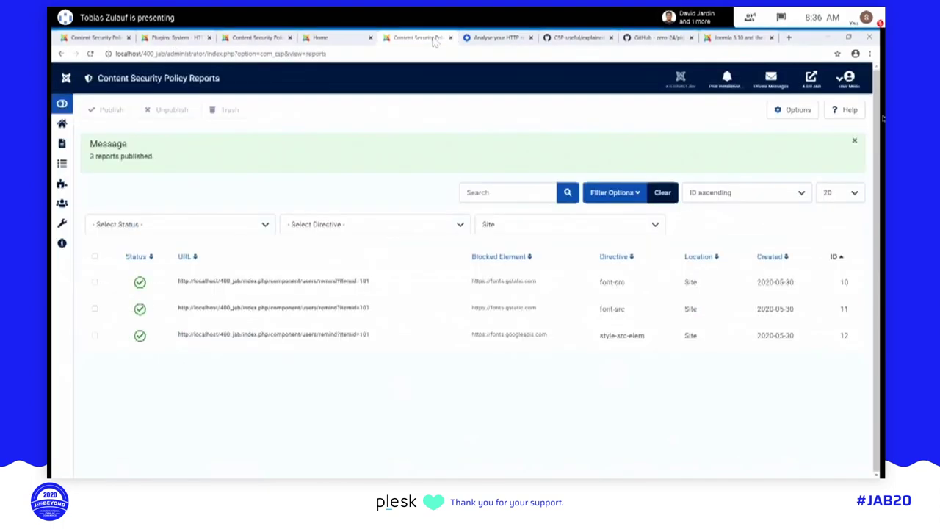
{"action": "left_click", "coordinate": [324, 38]}
In the Content Security Policy options, switch the mode to Custom
{"action": "left_click", "coordinate": [263, 38]}
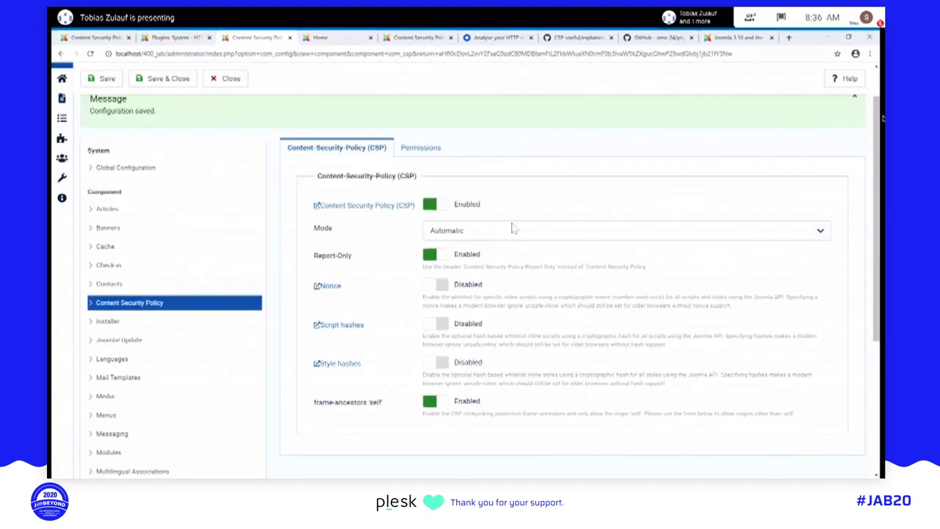
{"action": "left_click", "coordinate": [477, 234]}
{"action": "left_click", "coordinate": [468, 249]}
{"action": "scroll", "coordinate": [439, 323], "scroll_direction": "down", "scroll_amount": 2}
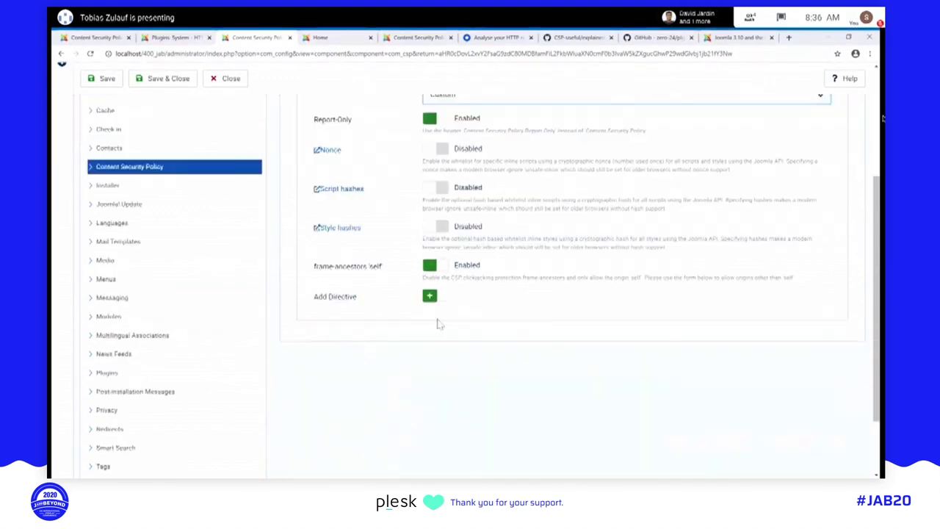
Add a custom policy directive entry and set its policy directive to script-src
{"action": "left_click", "coordinate": [430, 296]}
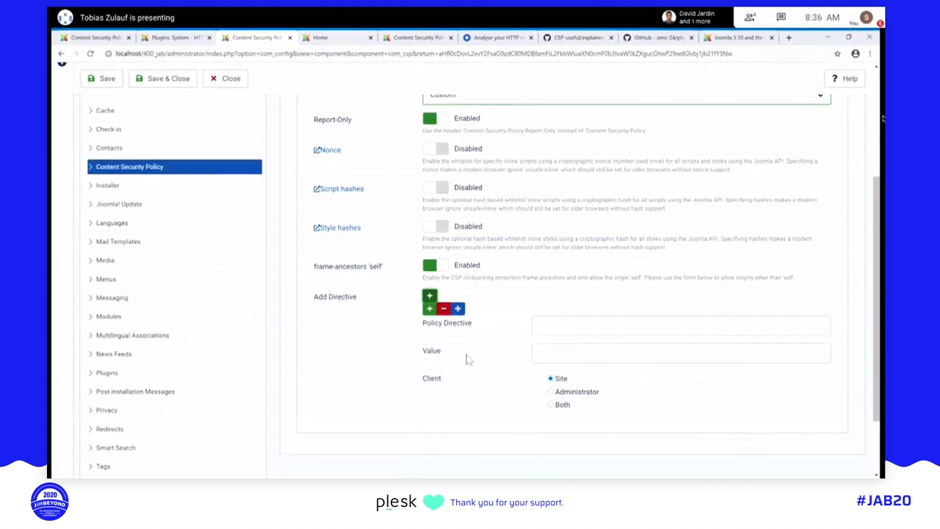
{"action": "left_click", "coordinate": [552, 326]}
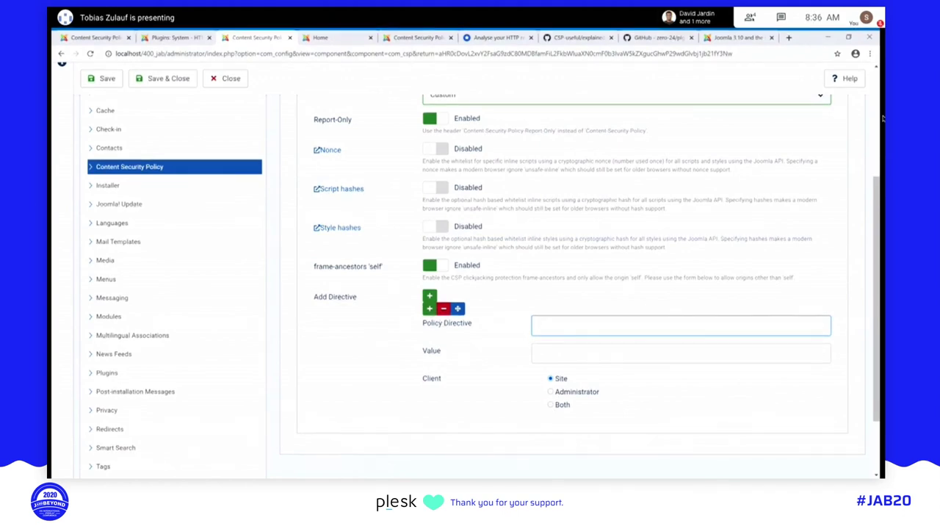
{"action": "type", "text": "script-src"}
{"action": "key", "text": "Tab"}
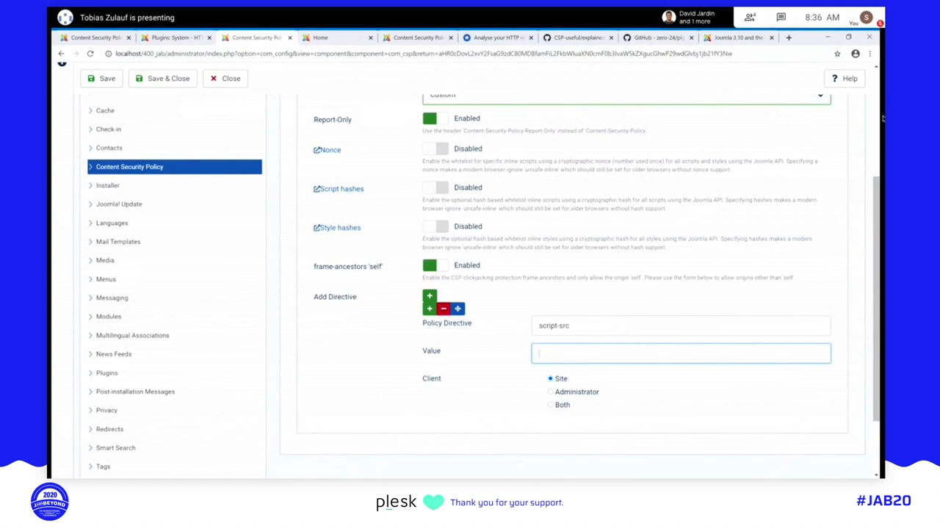
Remove the script-src directive entry from the custom policy
{"action": "scroll", "coordinate": [884, 119], "scroll_direction": "up", "scroll_amount": 1}
{"action": "scroll", "coordinate": [883, 119], "scroll_direction": "up", "scroll_amount": 1}
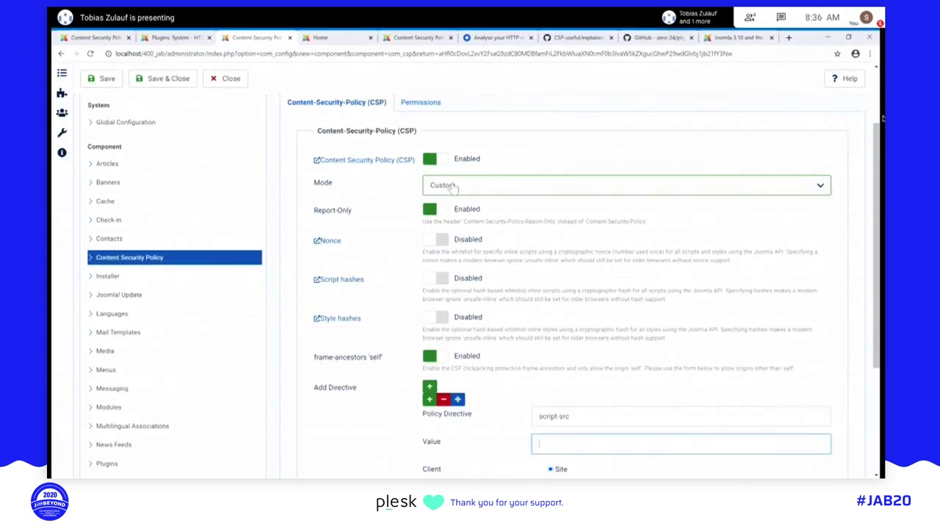
{"action": "left_click", "coordinate": [445, 399]}
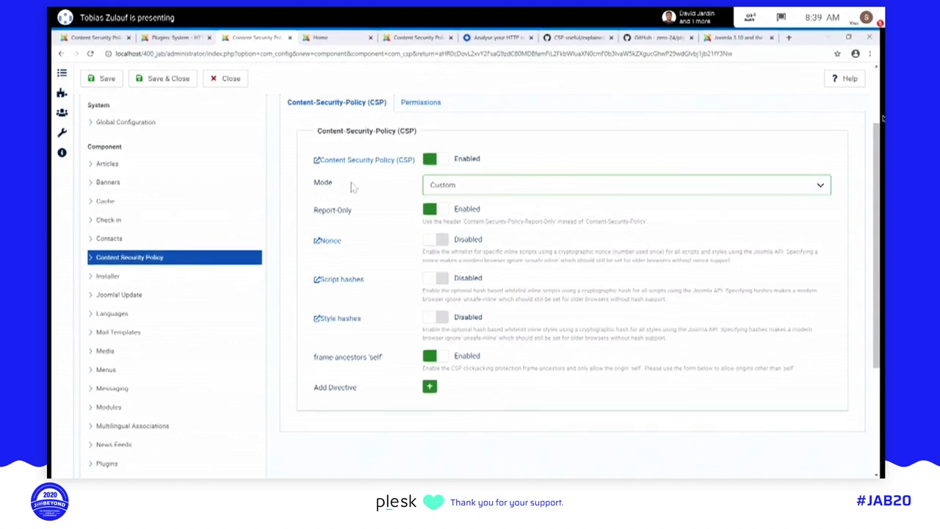
{"action": "left_click", "coordinate": [329, 38]}
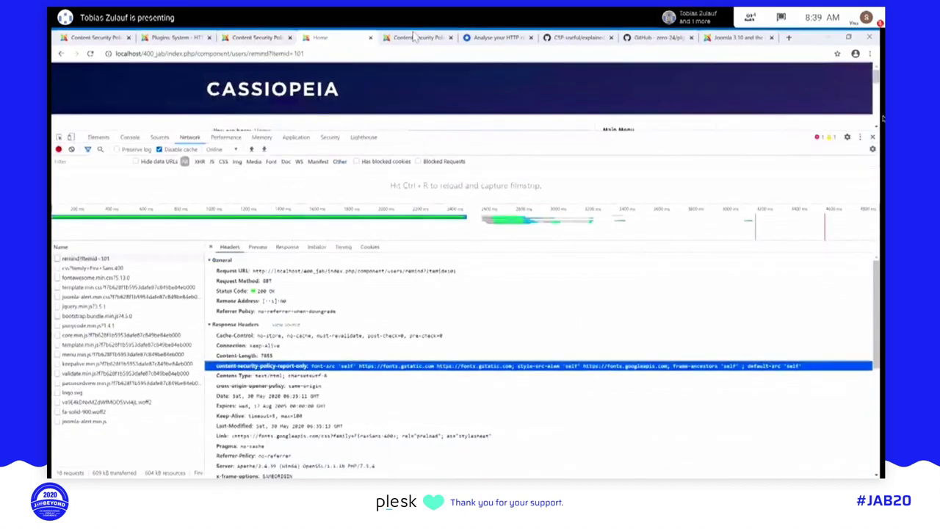
{"action": "left_click", "coordinate": [414, 37]}
{"action": "left_click", "coordinate": [318, 36]}
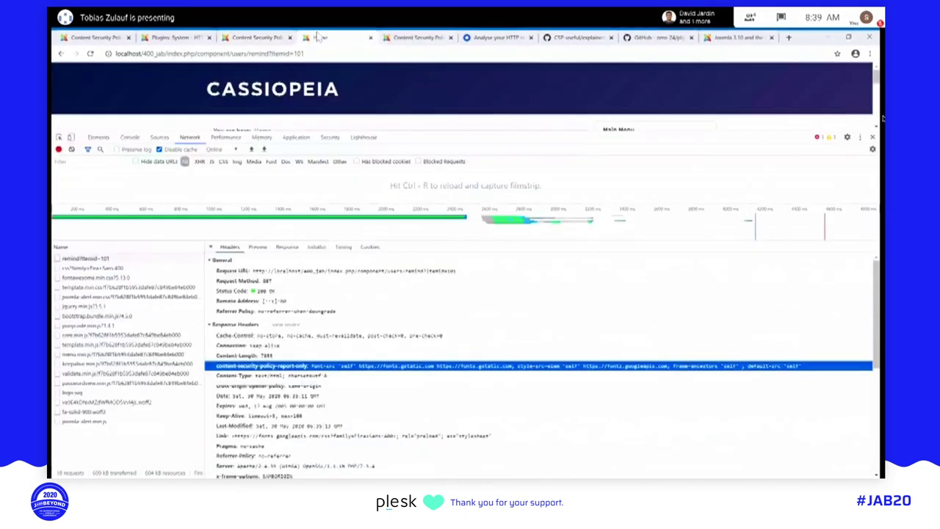
{"action": "left_click", "coordinate": [258, 37]}
{"action": "left_click", "coordinate": [177, 36]}
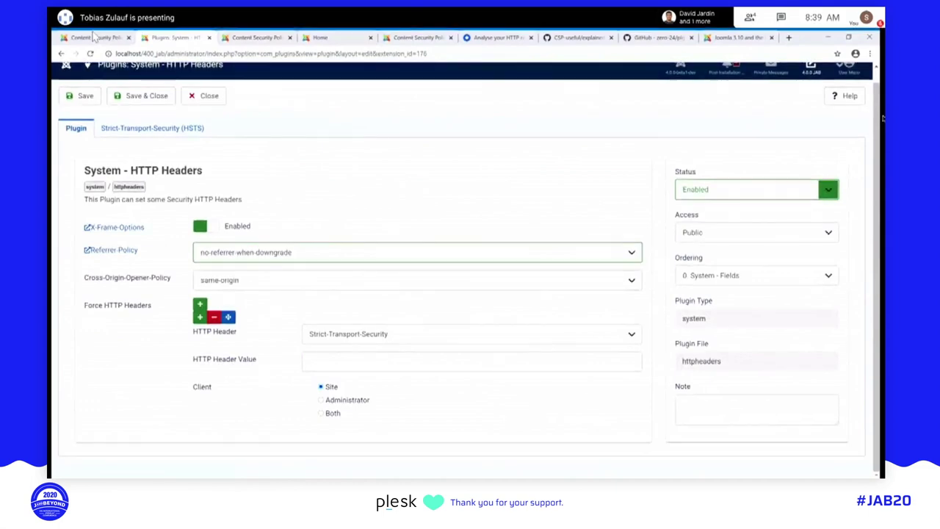
{"action": "left_click", "coordinate": [94, 37]}
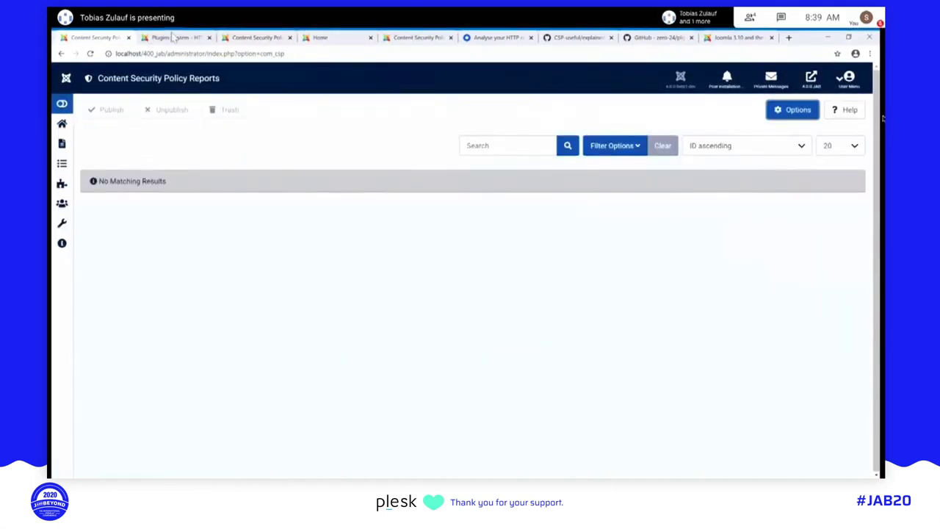
{"action": "left_click", "coordinate": [174, 37]}
{"action": "left_click", "coordinate": [356, 36]}
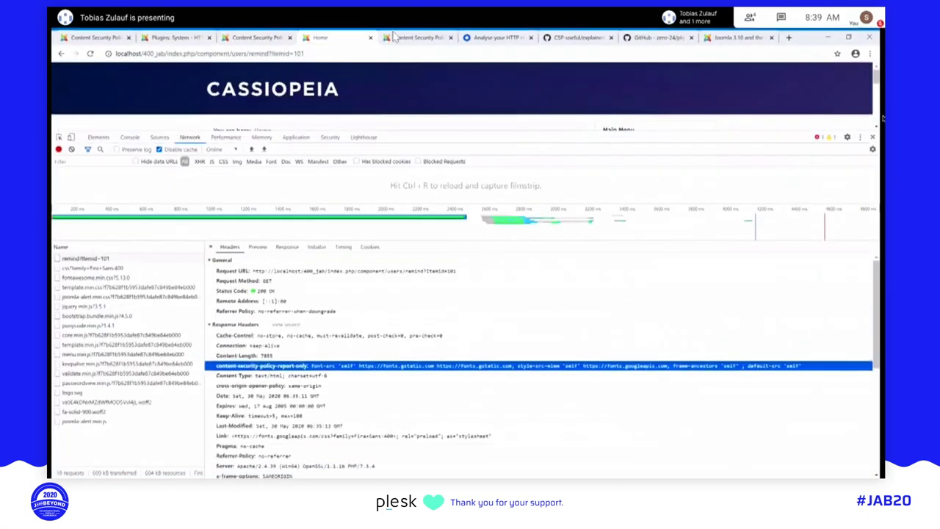
Scan joomla.org on the Security Headers site with results hidden and redirects followed
{"action": "left_click", "coordinate": [498, 38]}
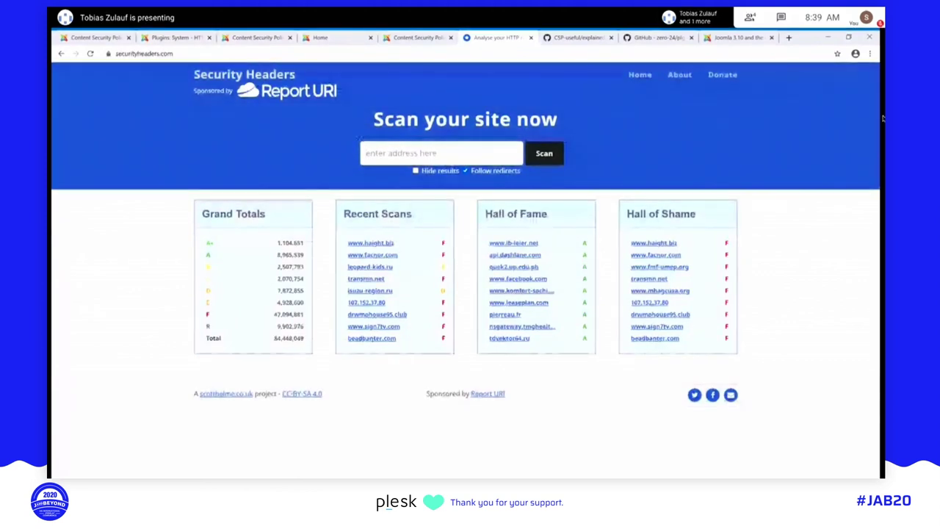
{"action": "type", "text": "juomla.org"}
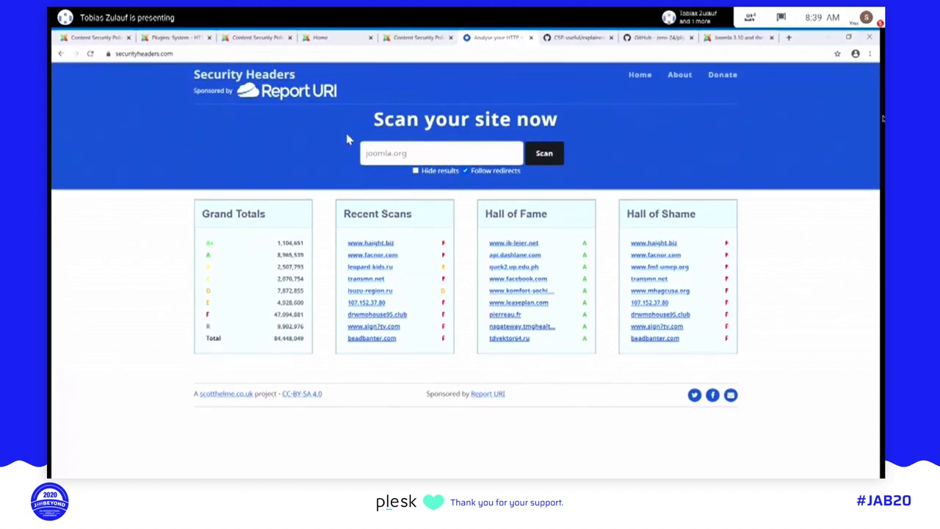
{"action": "left_click", "coordinate": [546, 159]}
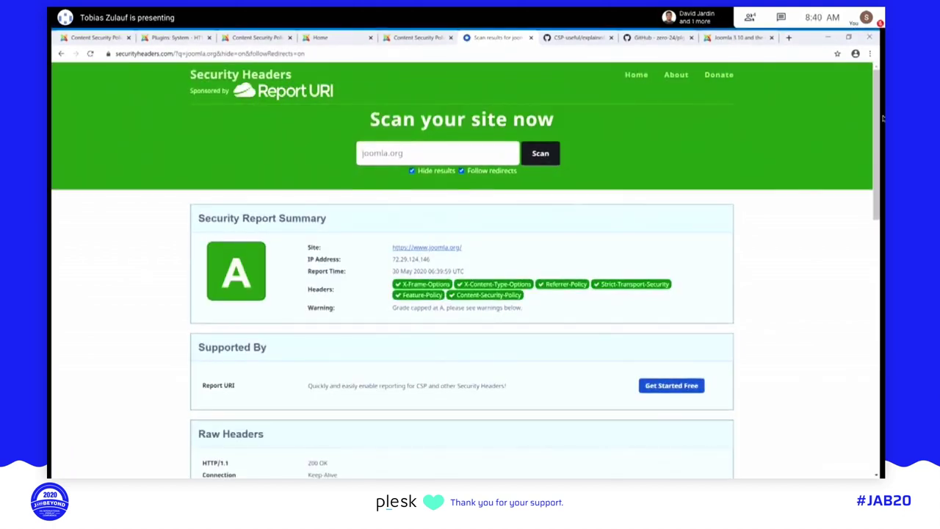
Examine the scan's Security Report Summary and the X-Frame-Options and Referrer-Policy values among the raw headers
{"action": "scroll", "coordinate": [382, 317], "scroll_direction": "down", "scroll_amount": 2}
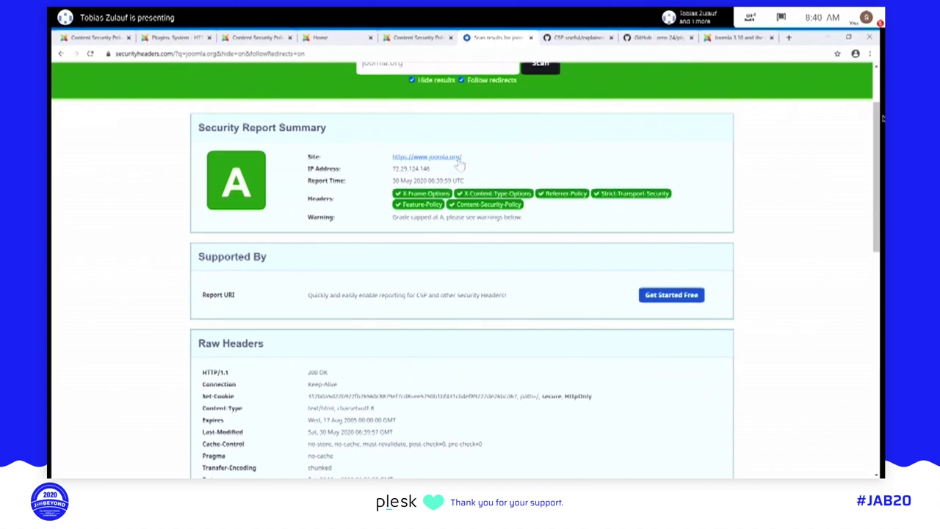
{"action": "scroll", "coordinate": [478, 191], "scroll_direction": "up", "scroll_amount": 1}
{"action": "scroll", "coordinate": [411, 237], "scroll_direction": "down", "scroll_amount": 1}
{"action": "scroll", "coordinate": [389, 261], "scroll_direction": "down", "scroll_amount": 2}
{"action": "scroll", "coordinate": [375, 287], "scroll_direction": "down", "scroll_amount": 3}
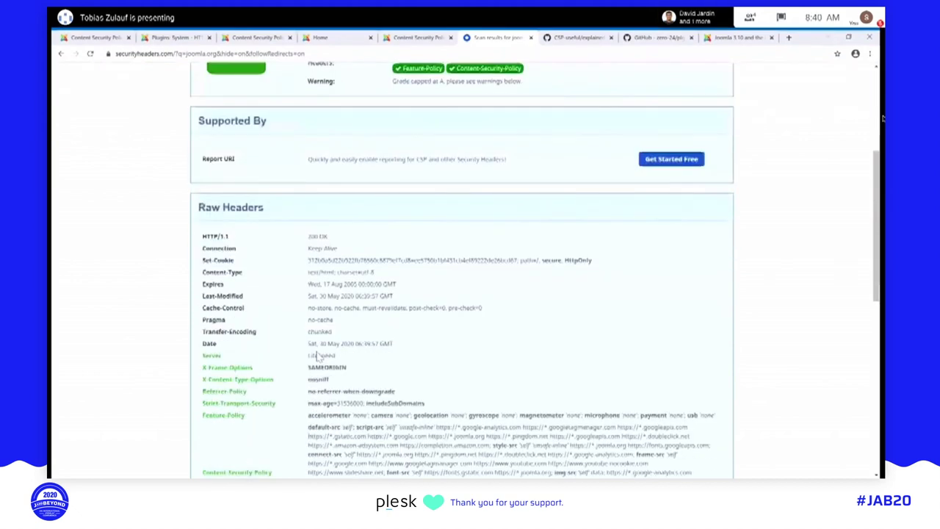
{"action": "left_click_drag", "start_coordinate": [308, 277], "coordinate": [350, 279]}
{"action": "left_click_drag", "start_coordinate": [308, 300], "coordinate": [364, 301]}
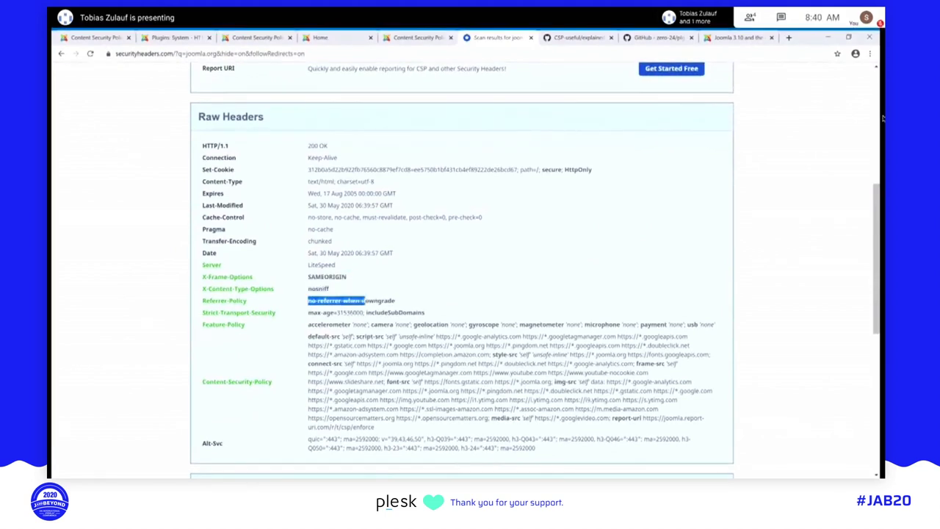
Examine the directives and allowed sources in the Content-Security-Policy raw header of joomla.org
{"action": "scroll", "coordinate": [307, 247], "scroll_direction": "down", "scroll_amount": 2}
{"action": "left_click", "coordinate": [307, 247]}
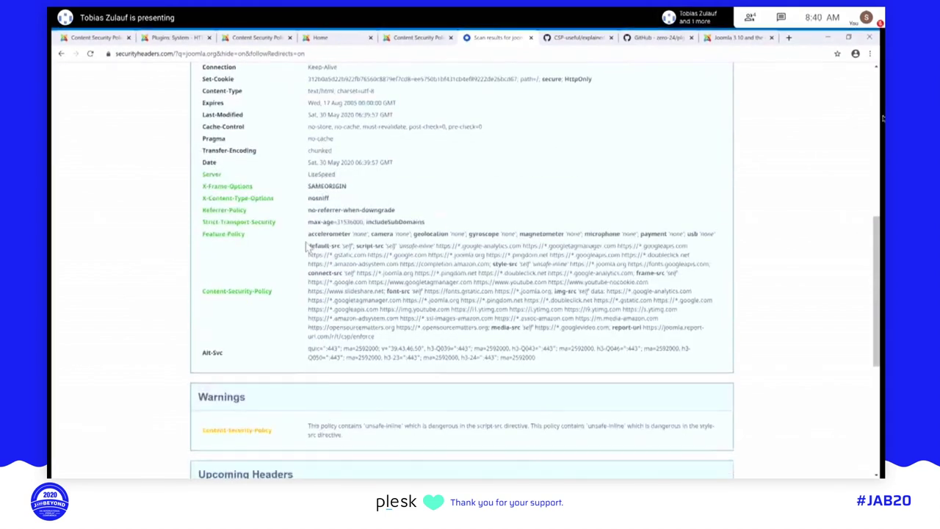
{"action": "left_click_drag", "start_coordinate": [307, 247], "coordinate": [394, 343]}
{"action": "left_click", "coordinate": [394, 345]}
{"action": "left_click_drag", "start_coordinate": [334, 299], "coordinate": [382, 300]}
Review the report's Warnings, Upcoming Headers and Additional Information sections, and revisit the summary and raw headers
{"action": "scroll", "coordinate": [297, 350], "scroll_direction": "down", "scroll_amount": 2}
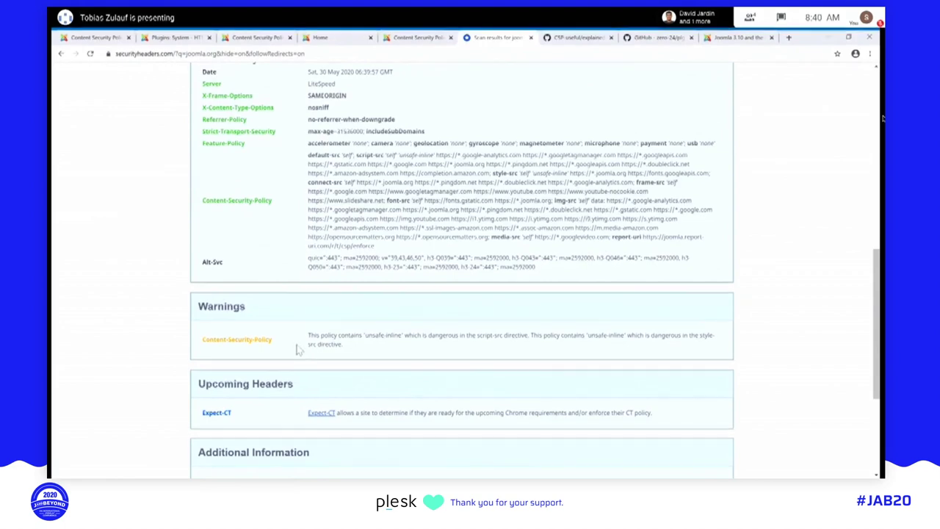
{"action": "scroll", "coordinate": [301, 357], "scroll_direction": "down", "scroll_amount": 5}
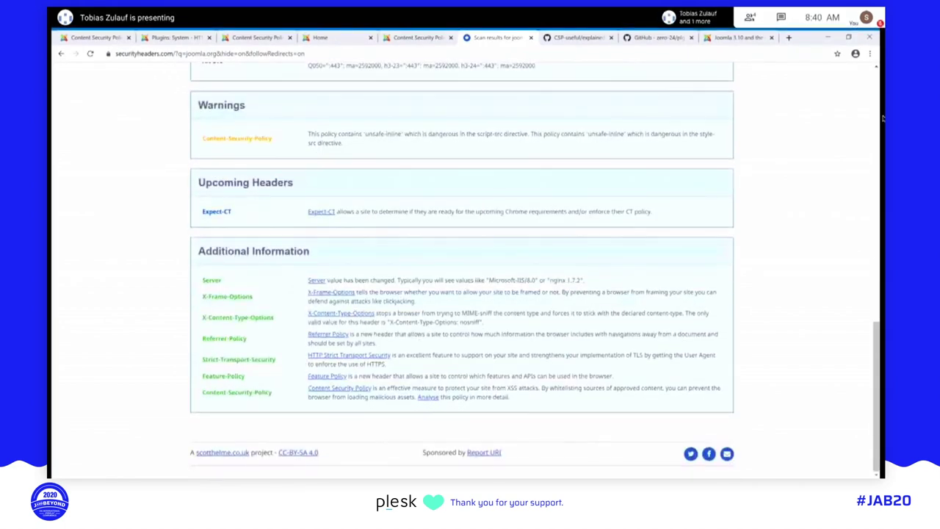
{"action": "scroll", "coordinate": [462, 272], "scroll_direction": "up", "scroll_amount": 15}
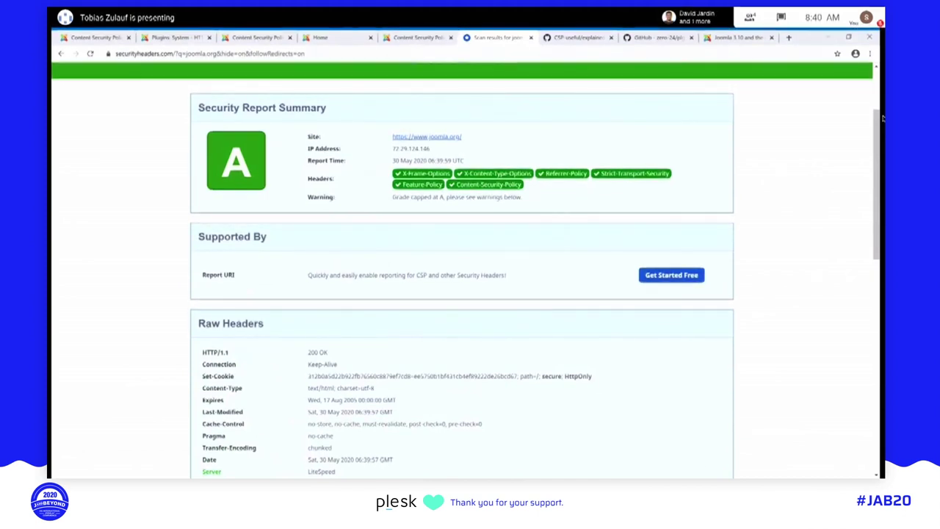
{"action": "scroll", "coordinate": [314, 267], "scroll_direction": "down", "scroll_amount": 10}
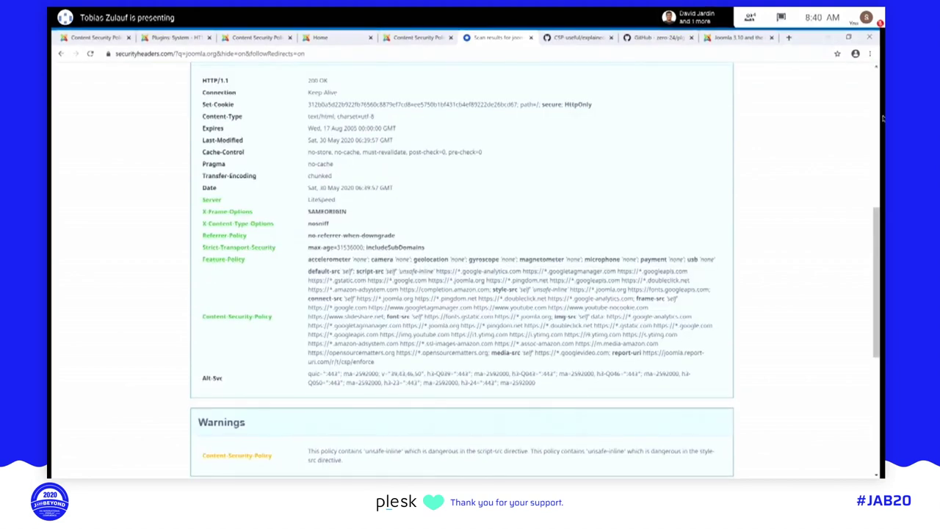
Switch to the CSP-useful repository's explained.md page on GitHub
{"action": "left_click", "coordinate": [578, 38]}
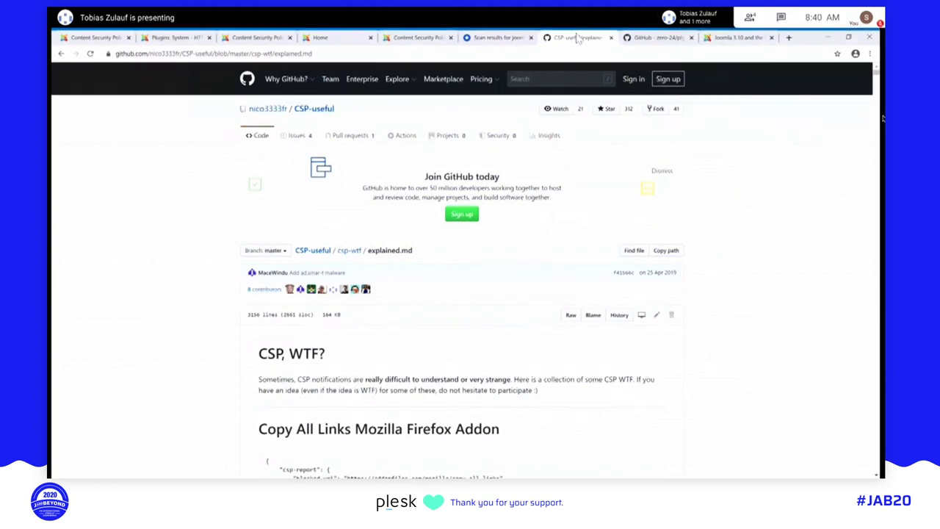